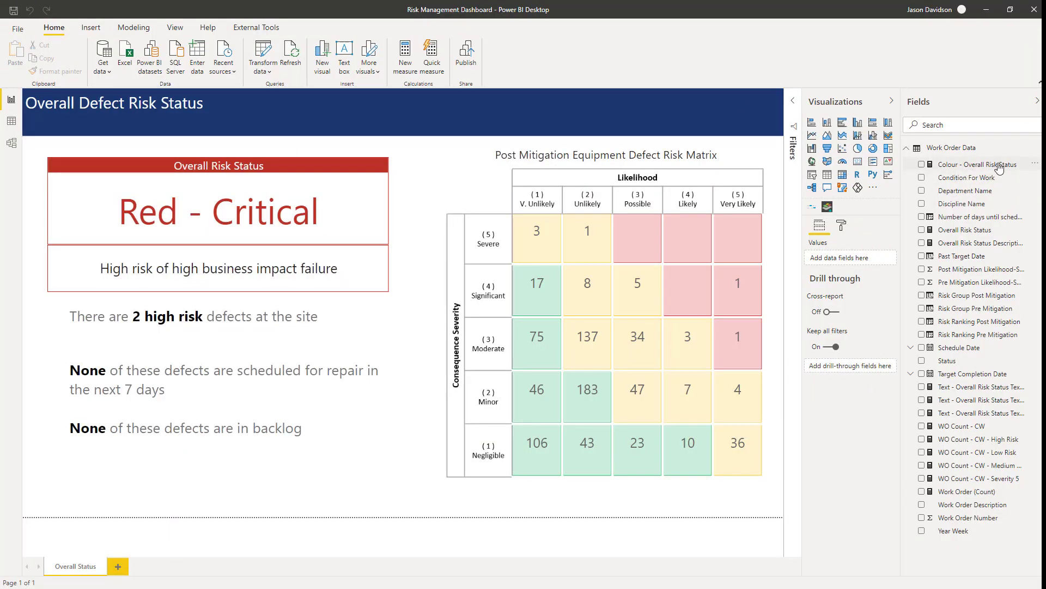
Start a new Work Order Data measure named 'Text - Symbol - Bad' and switch to the U+24E7 character page.
click(1034, 164)
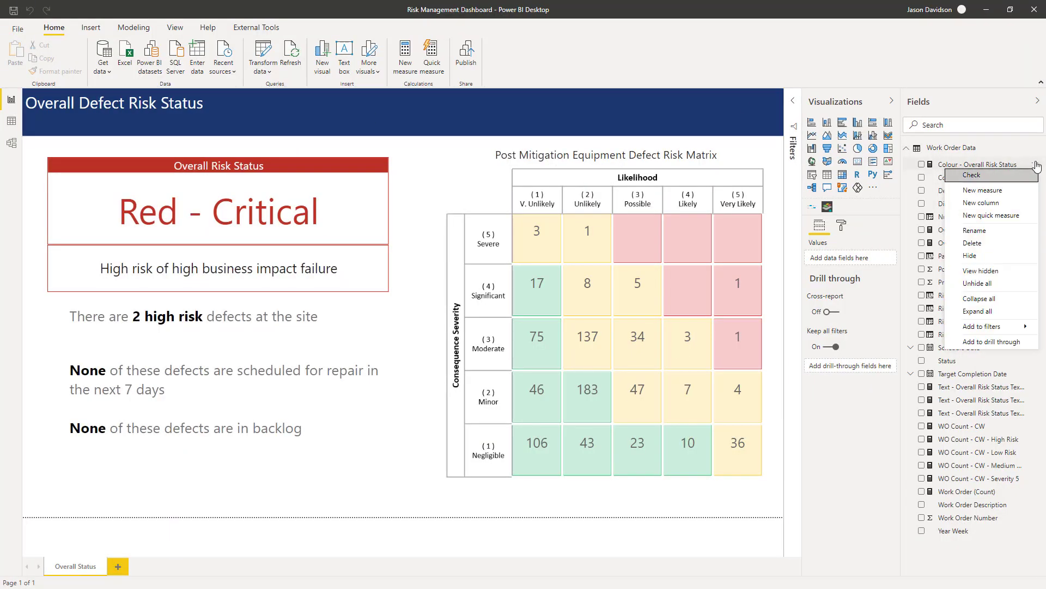
click(1008, 193)
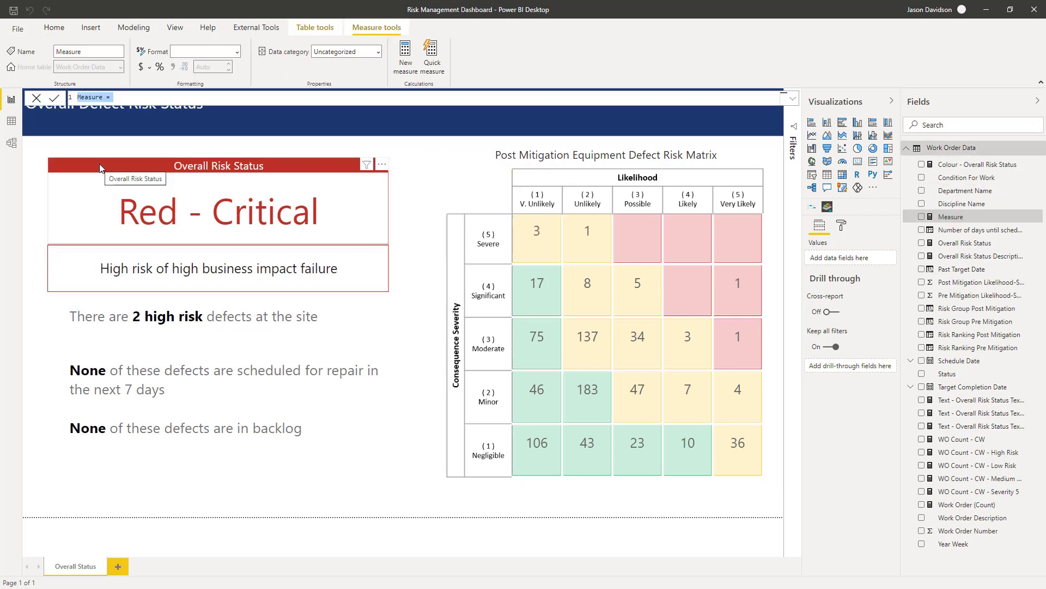
text(Text)
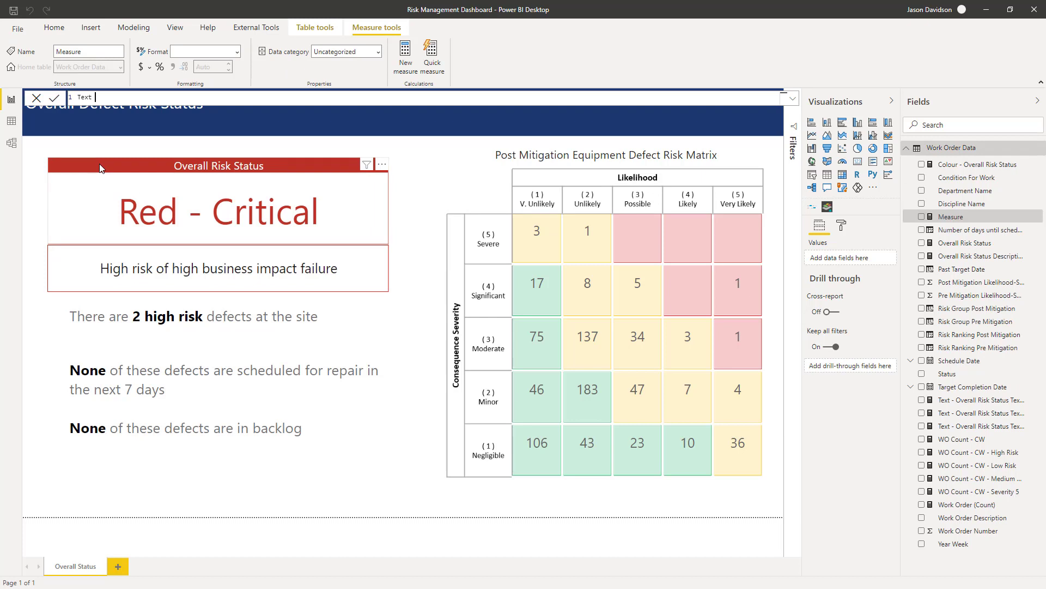
text( - Symbol - Bad =)
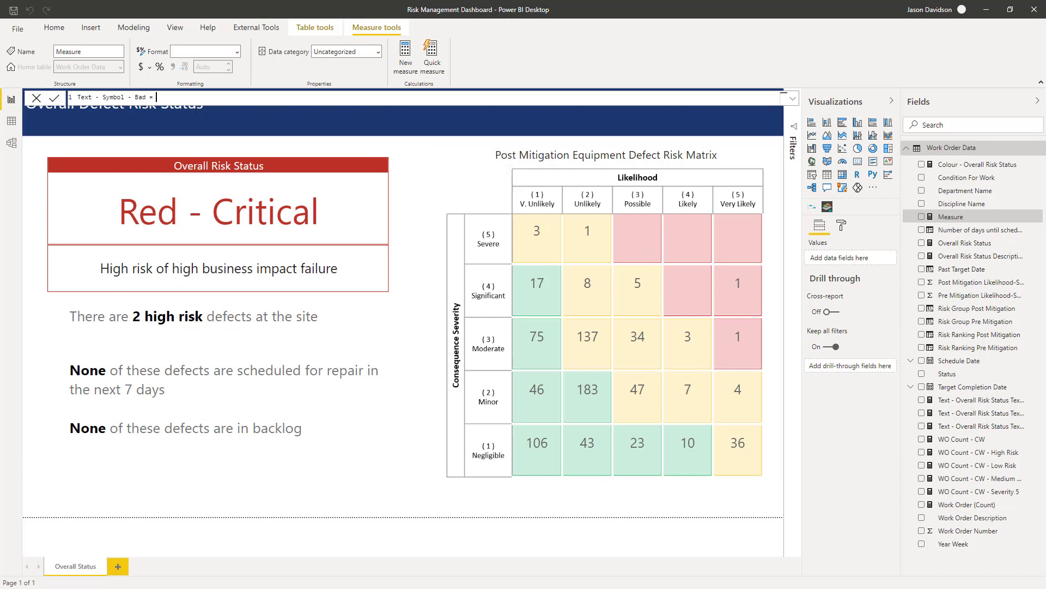
key(alt+Tab)
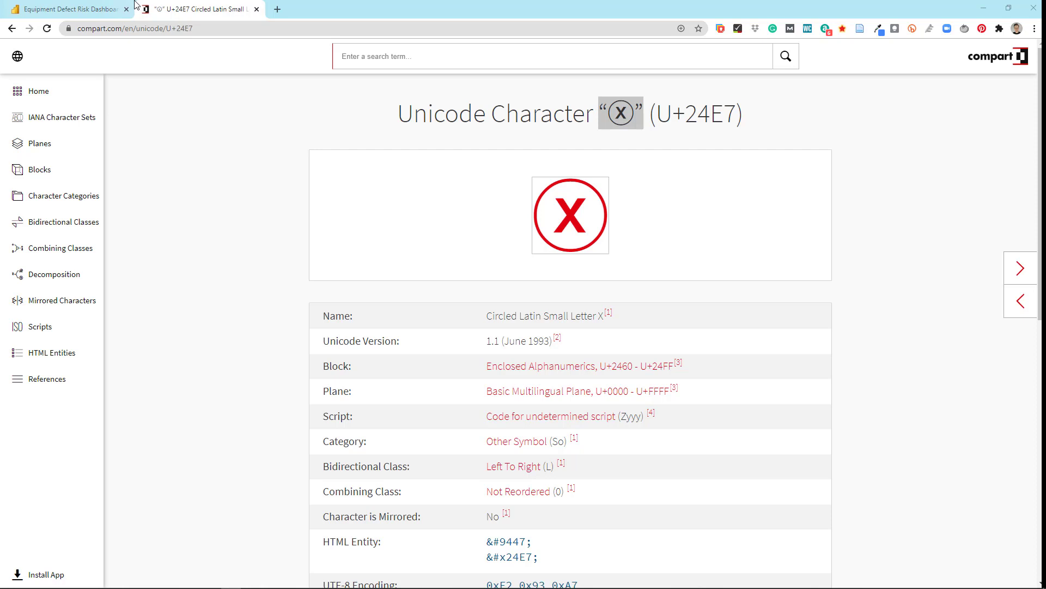
Copy the circled-X character ⓧ from the U+24E7 page heading and return to Power BI.
click(626, 124)
double_click(626, 111)
key(ctrl+c)
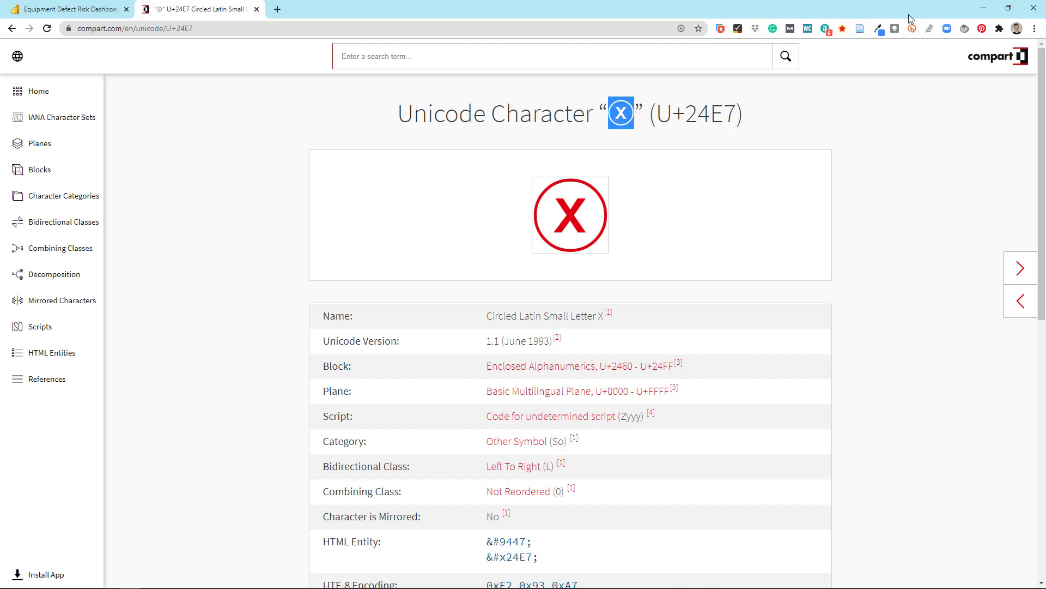
click(986, 7)
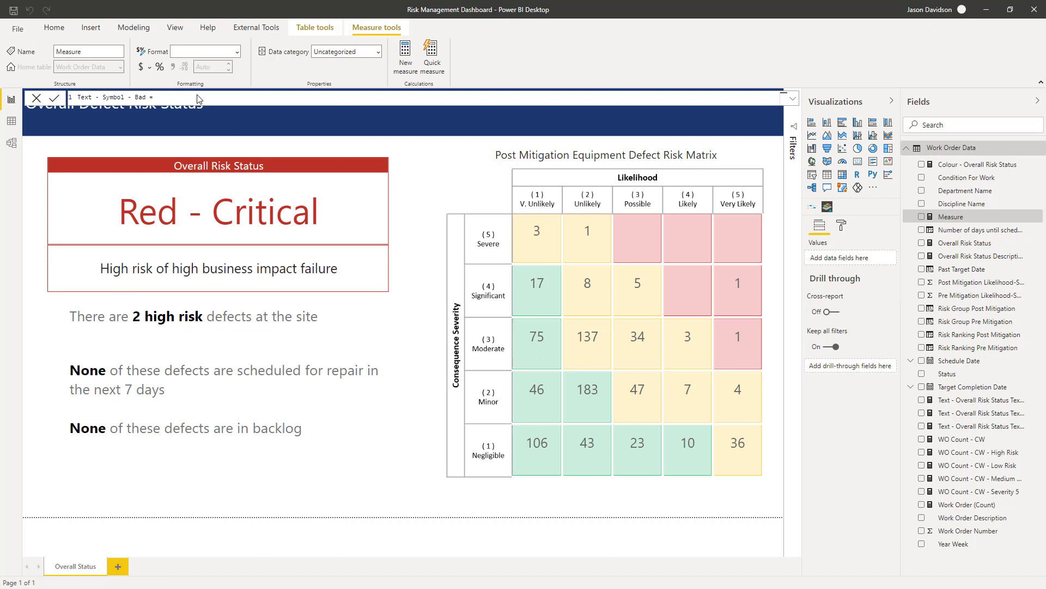
Finish Text - Symbol - Bad as the quoted ⓧ symbol and commit it.
text(")
key(ctrl+v)
text(")
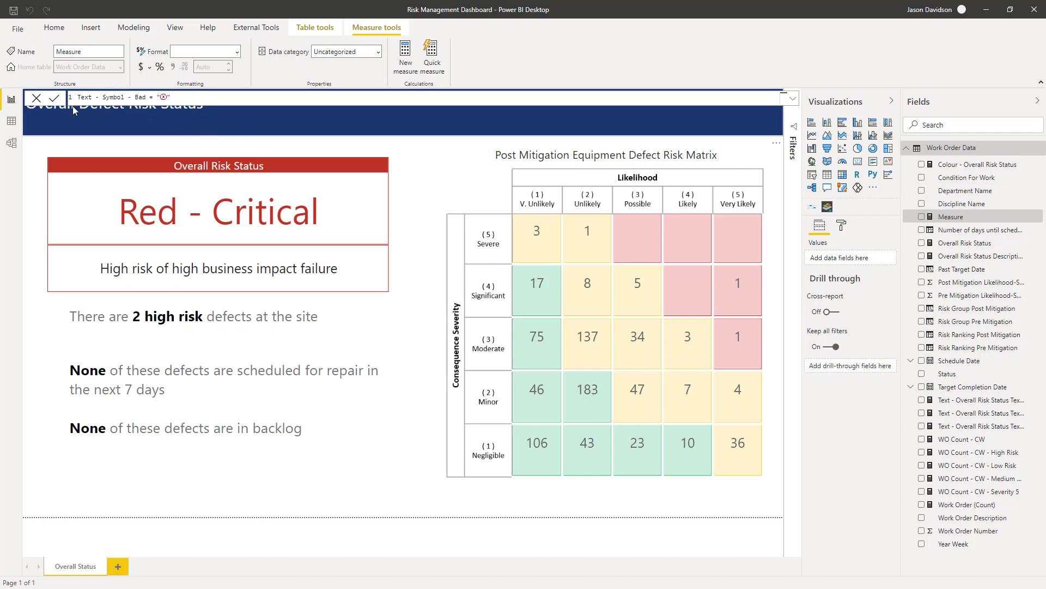
click(55, 99)
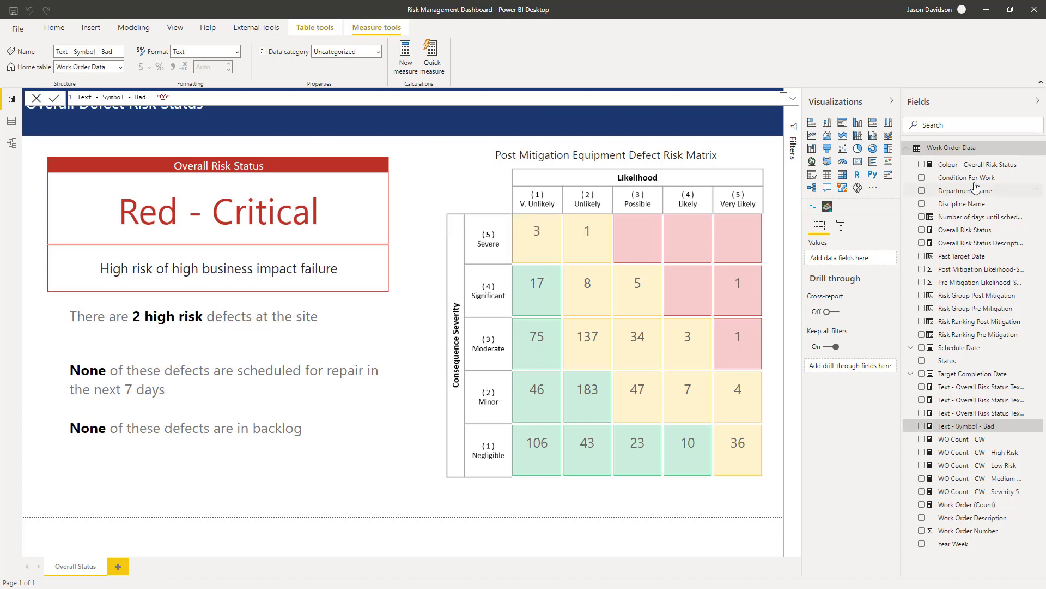
Start a new measure 'Text - Symbol - Good = "' and switch to the check-mark search results.
right_click(1034, 428)
click(1027, 274)
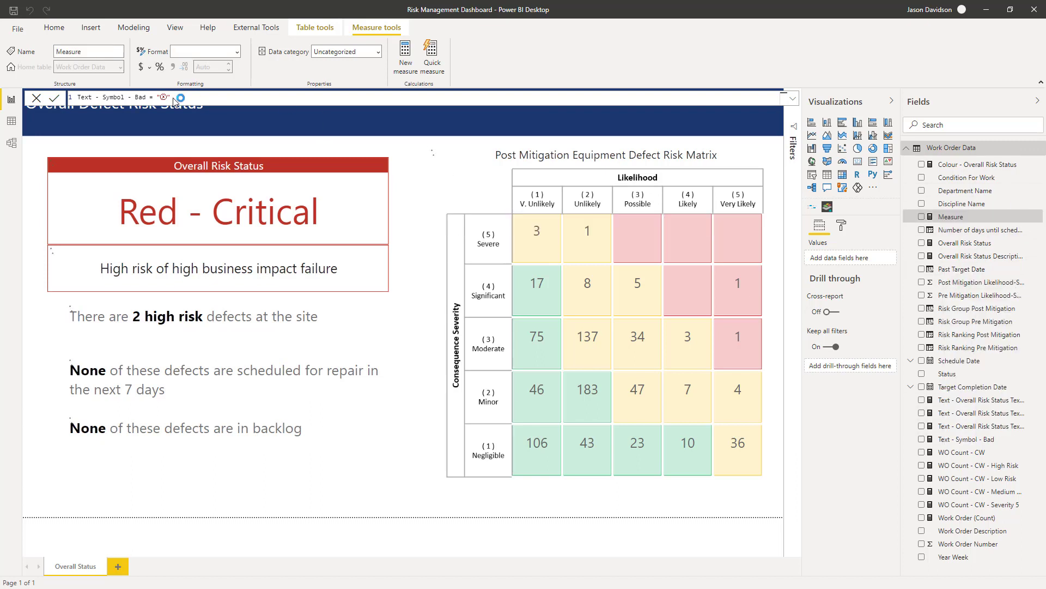
key(ctrl+a)
text(Text - Symbol - Good = ")
key(alt+Tab)
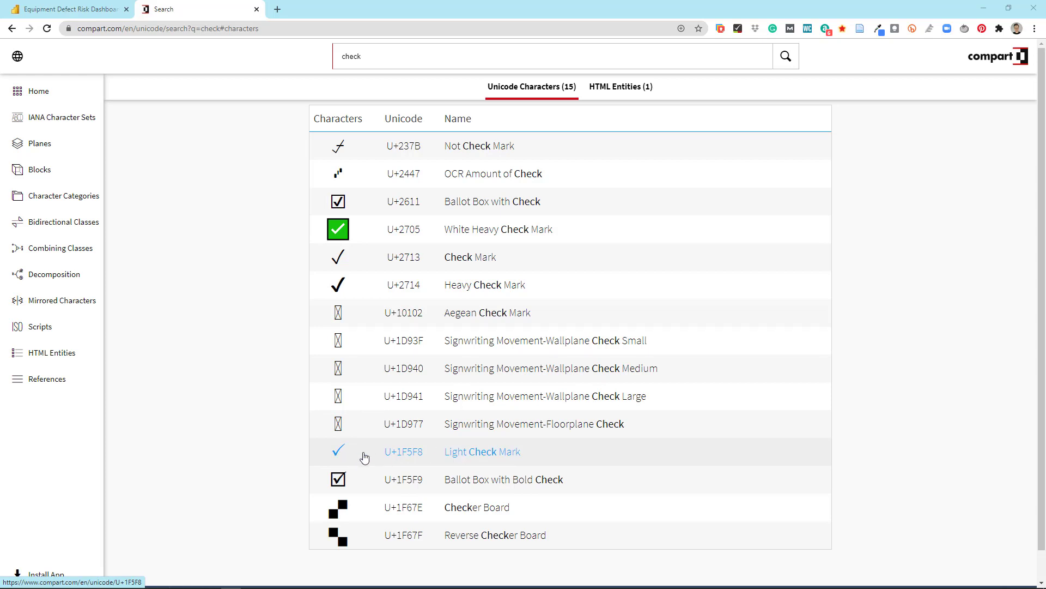
Copy the Light Check Mark (U+1F5F8) from its compart.com page and return to Power BI.
click(339, 454)
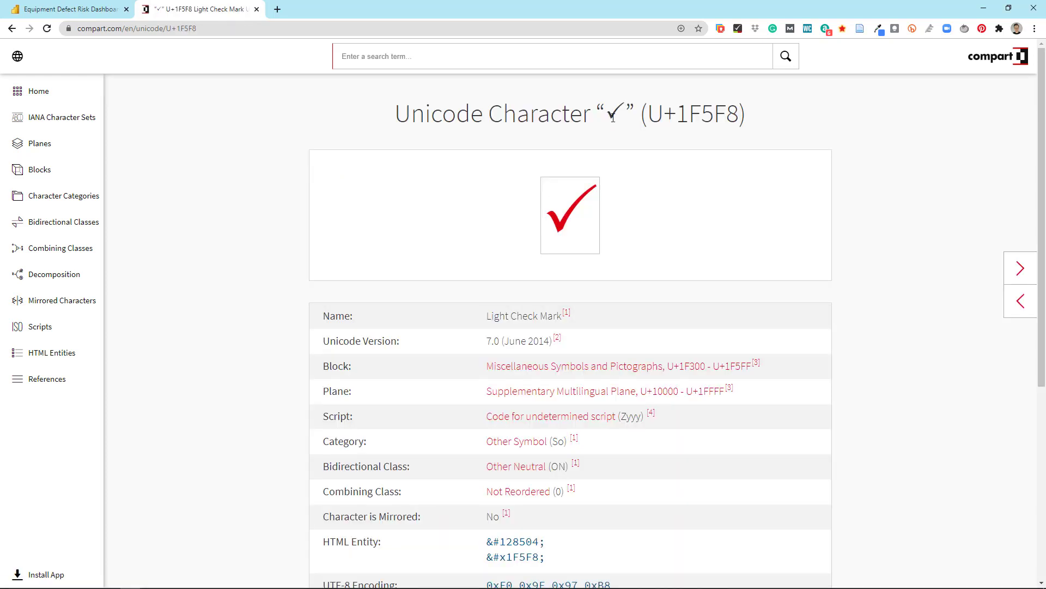
drag(613, 111, 623, 110)
click(988, 10)
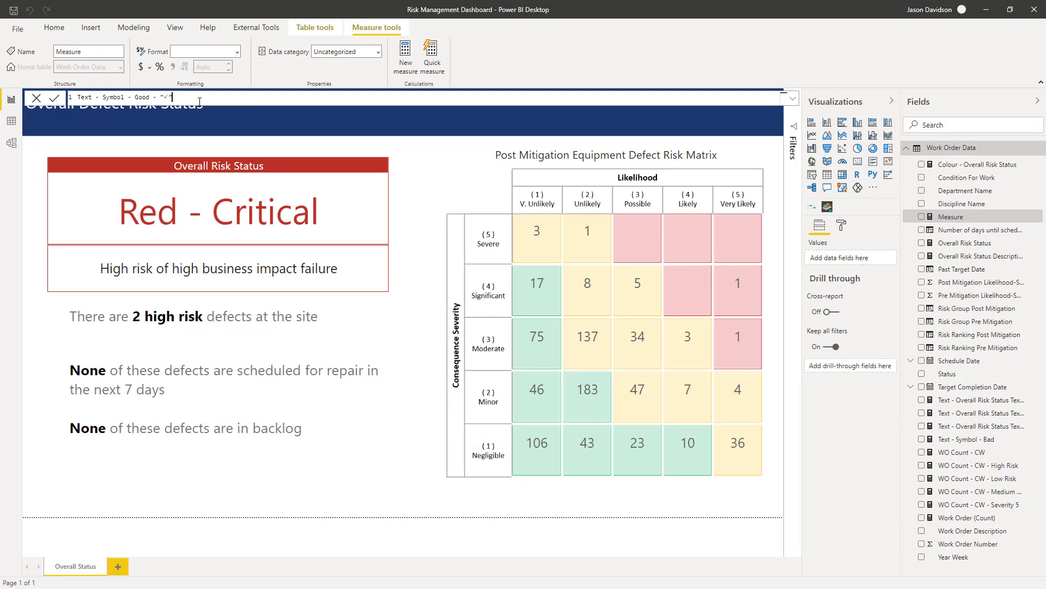
Commit the Good symbol measure, inserting the missing '=' so it returns the check mark.
key(Return)
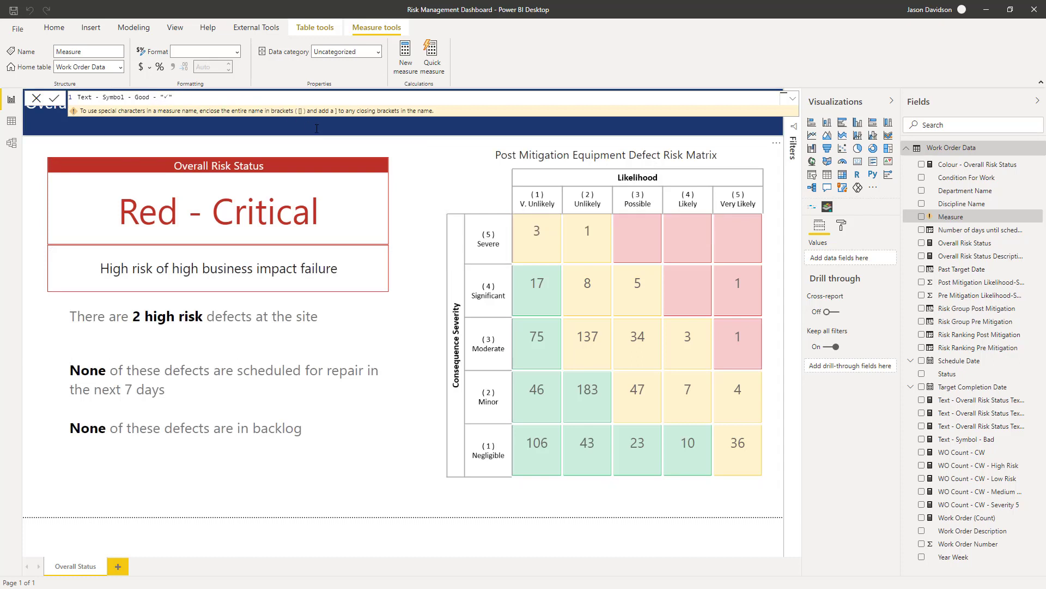
text(=)
key(Return)
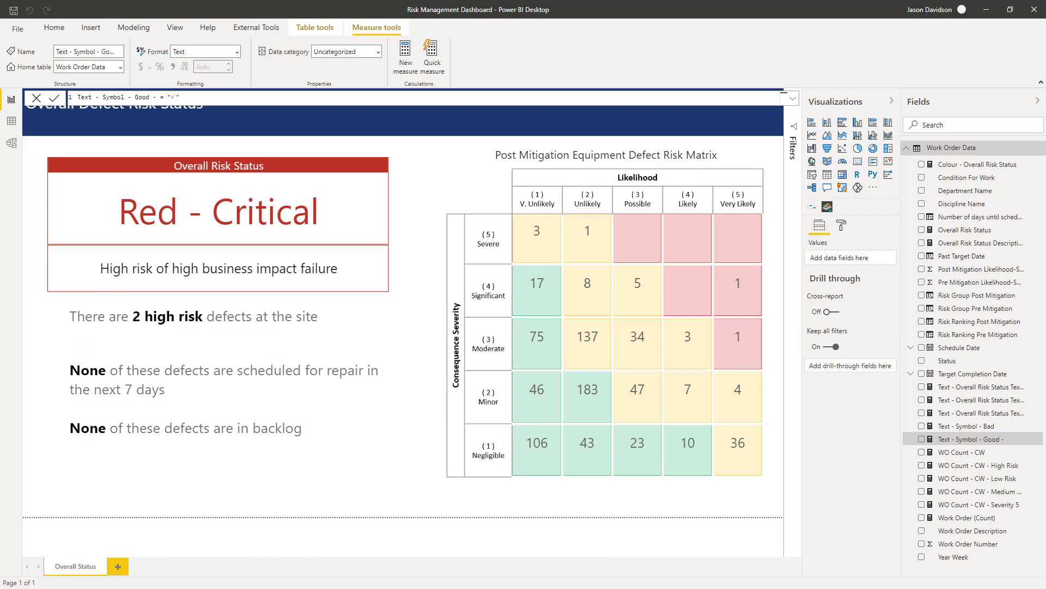
Add a new measure holding the prepared 11-line SWITCH formula for Text - Overall Risk Status Text Pt1 Symbol.
click(1035, 164)
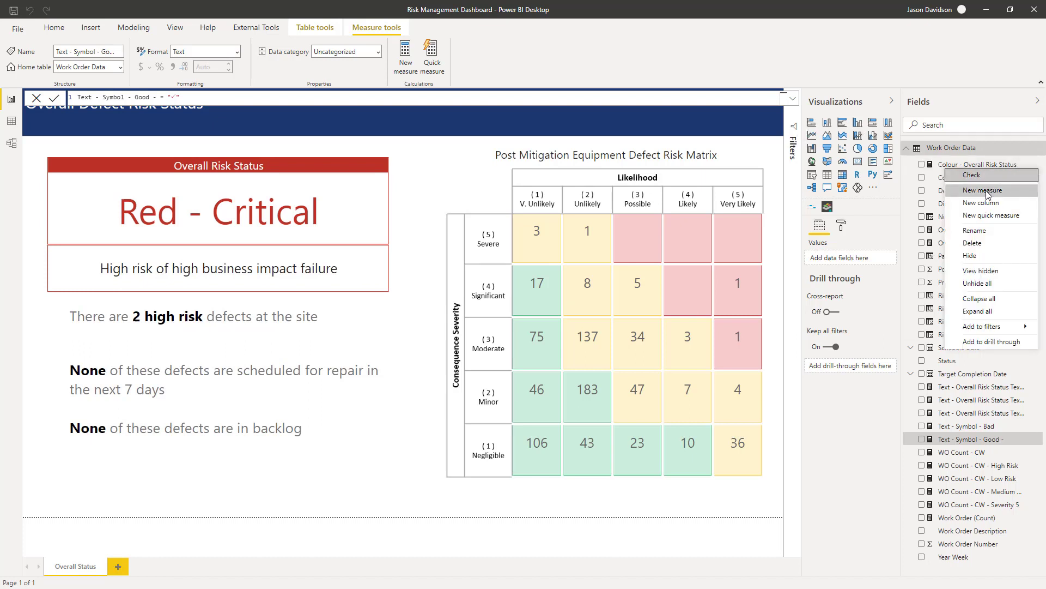
click(988, 192)
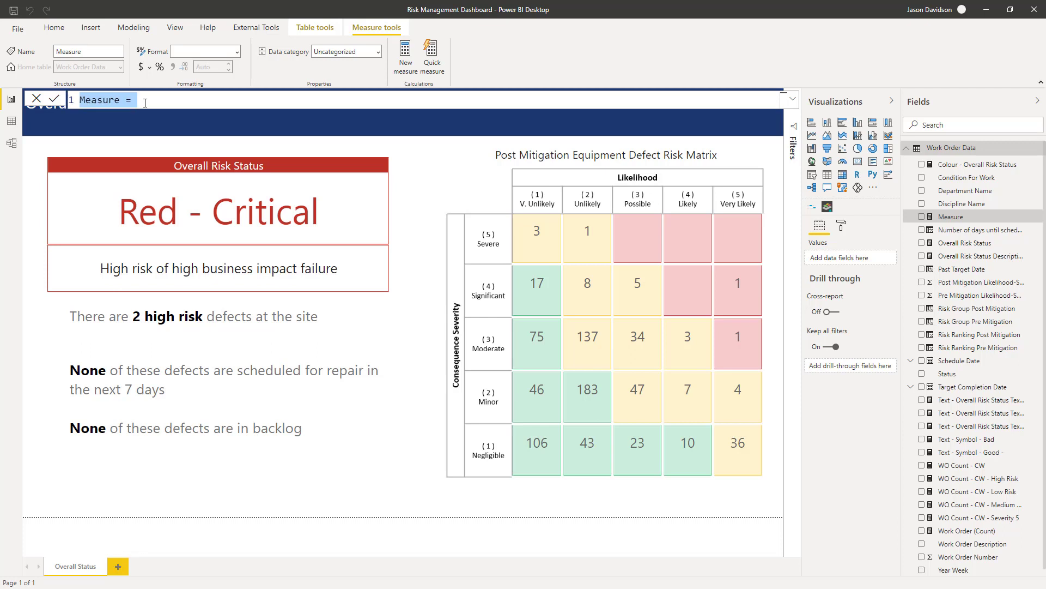
text(Text - Overall Risk Status Text Pt1 Symbol = VAR OverallRiskStatus = [Overall Risk Status] VAR Result = SWITCH(     TRUE(),     OverallRiskStatus = "Green - Low", [Text - Symbol - Good],     [Text - Symbol - Bad] )  Return Result)
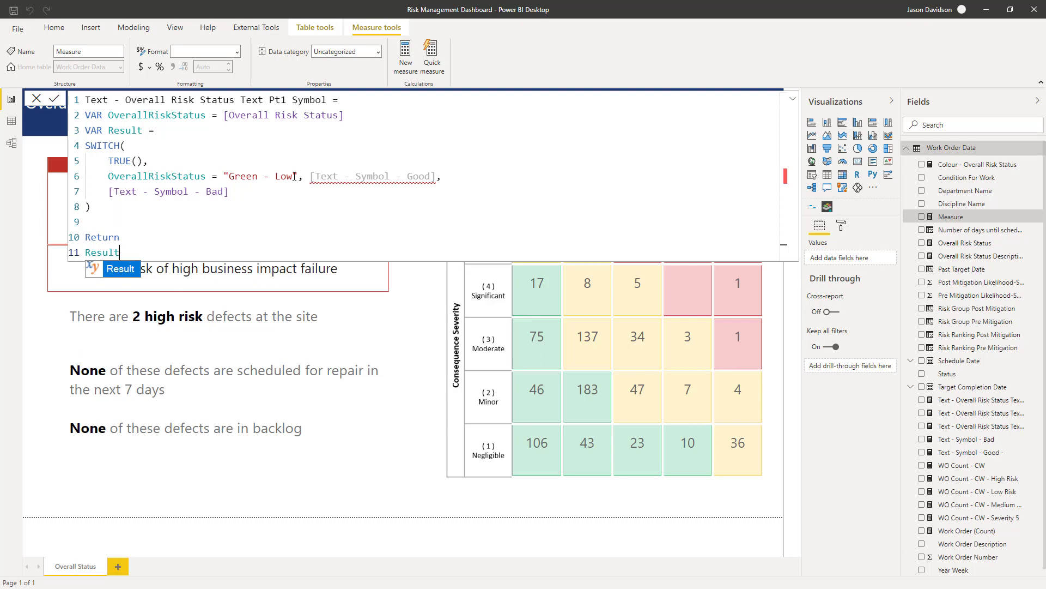
Replace the unresolved [Text - Symbol - Good] reference with [Text - Symbol - Good -] and commit the measure.
mouse_move(328, 176)
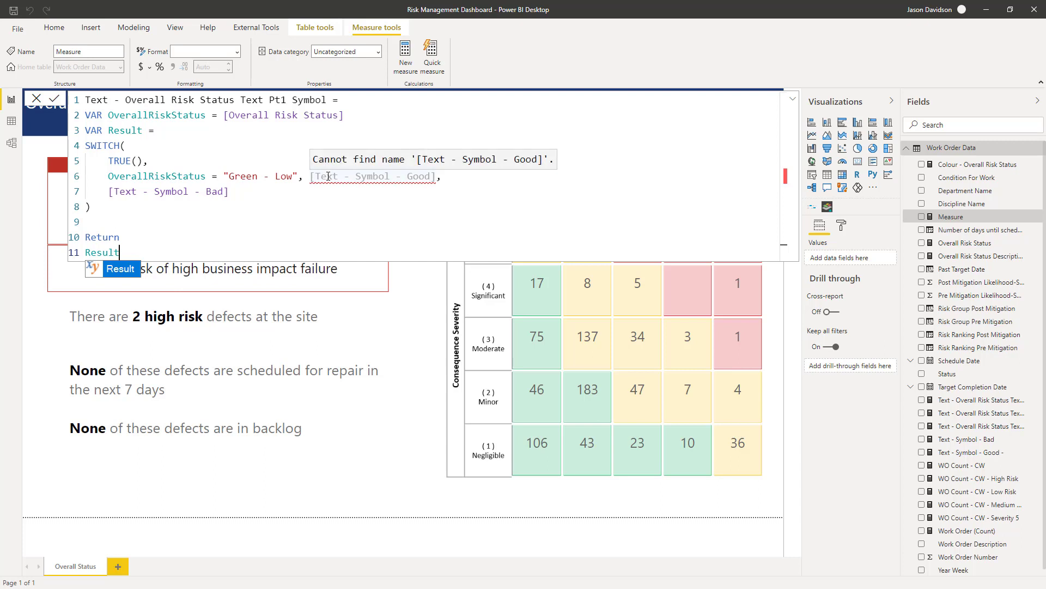
click(410, 176)
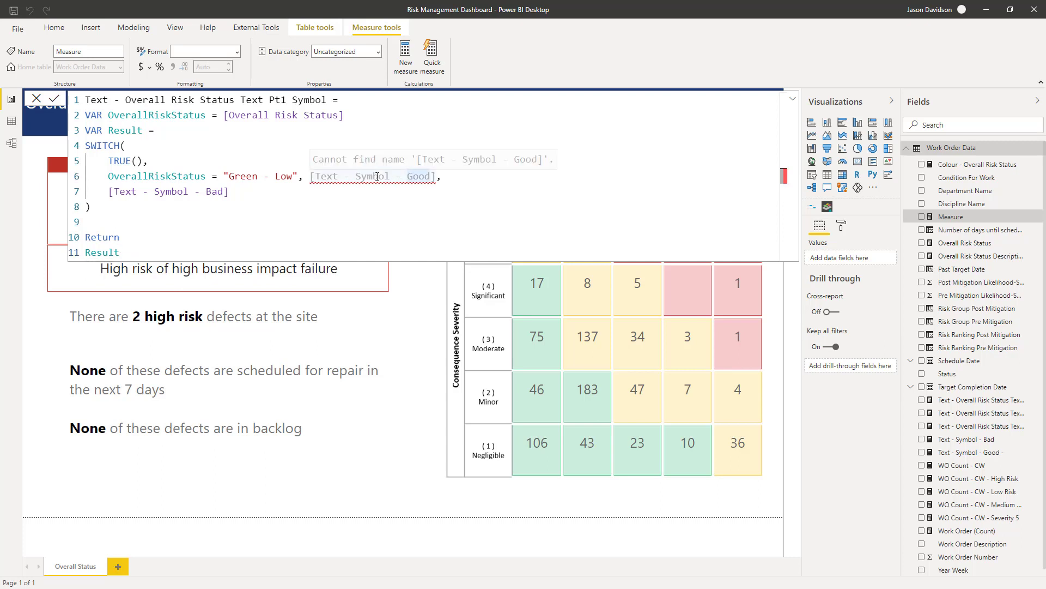
drag(436, 176, 318, 178)
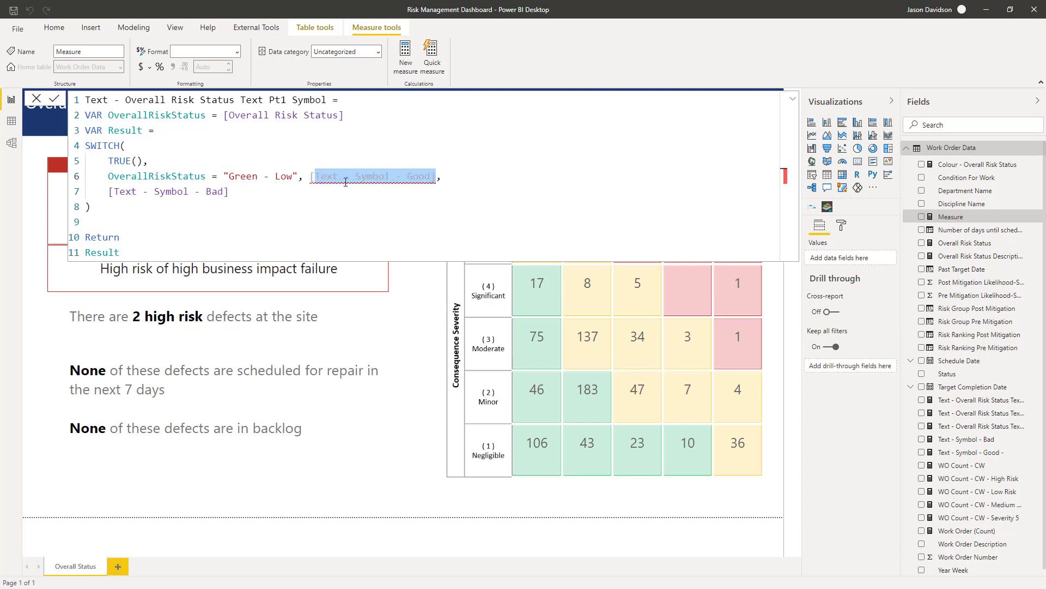
key(BackSpace)
key(Down)
key(Down)
key(Down)
key(Down)
key(Down)
key(Down)
key(Down)
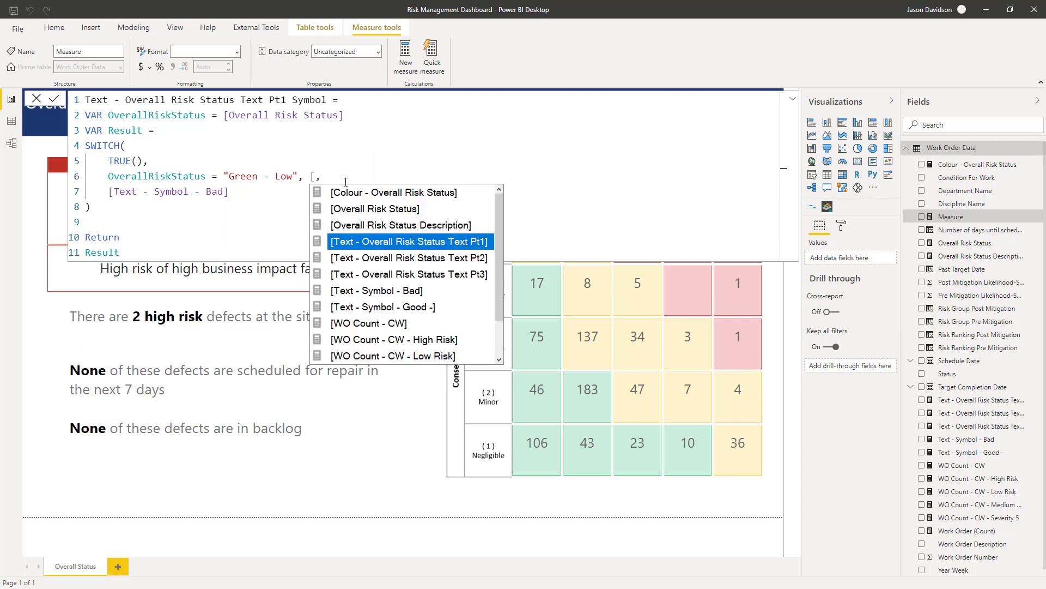
key(Tab)
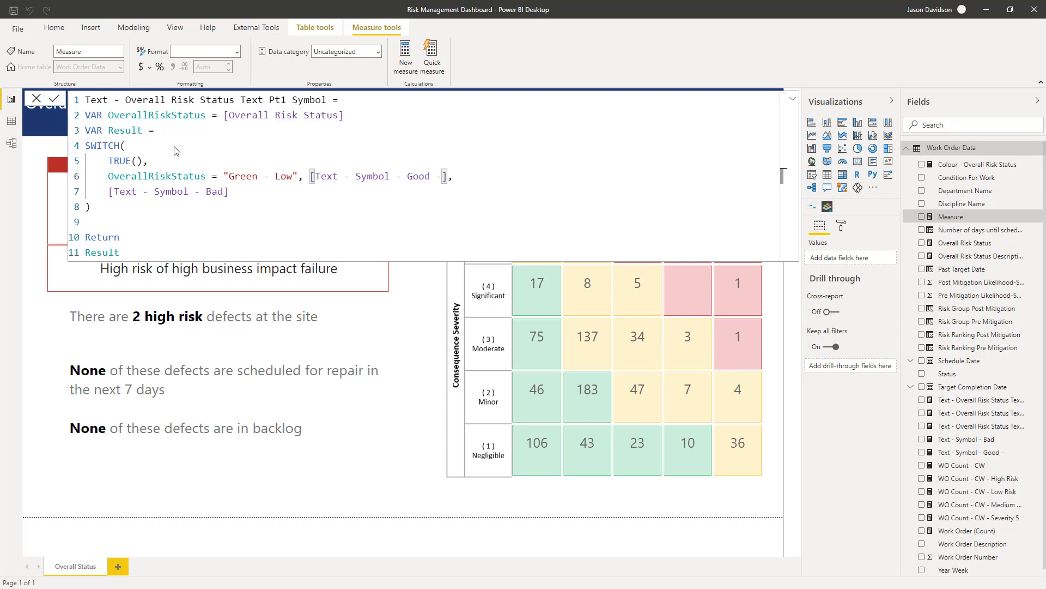
key(Return)
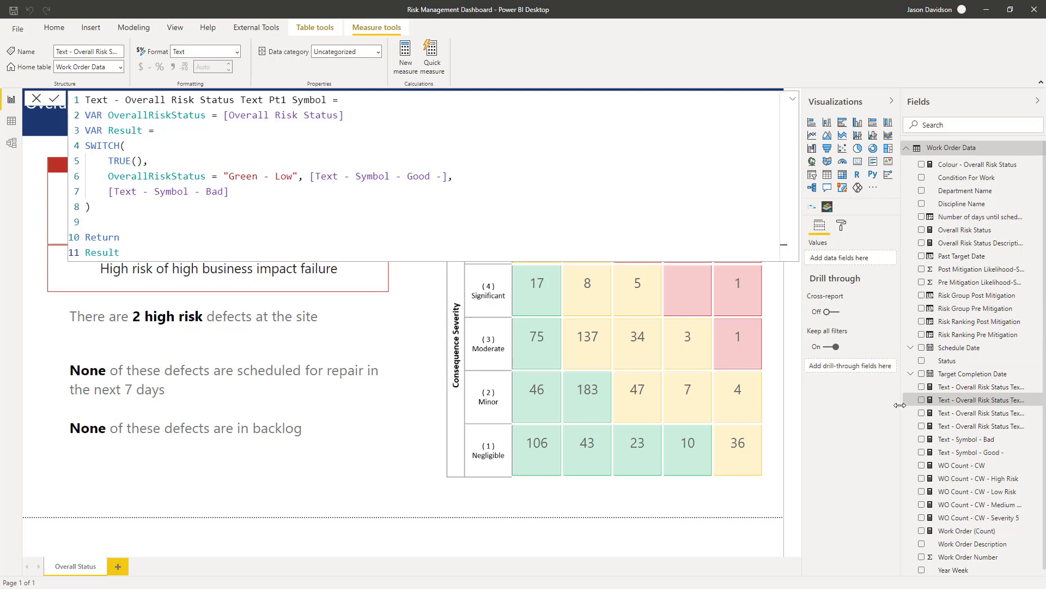
Widen the Fields pane and rename 'Text - Symbol - Good -' to 'Text - Symbol - Good'.
drag(900, 405, 869, 405)
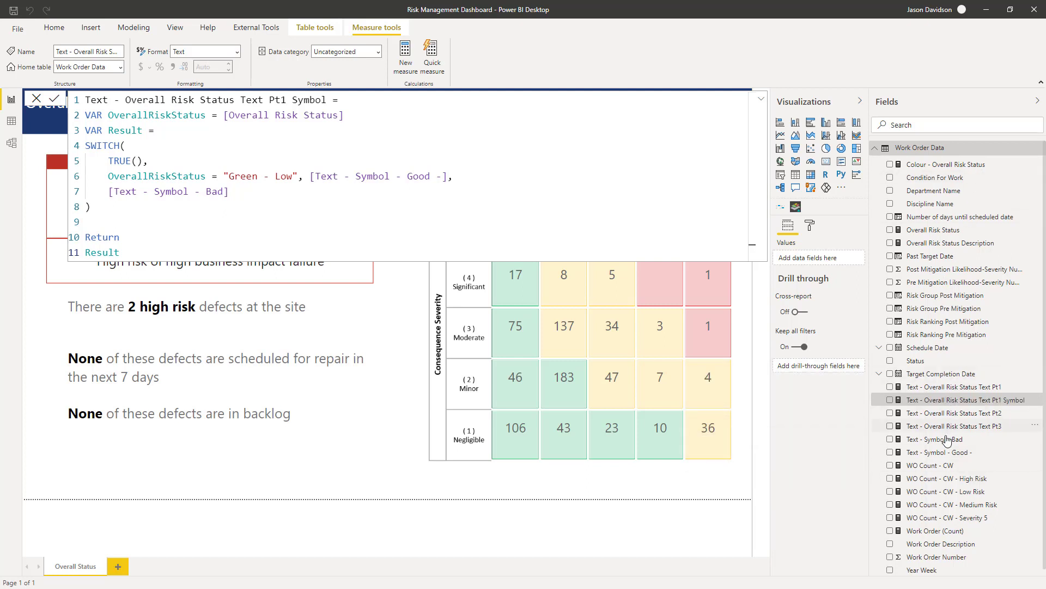
click(957, 456)
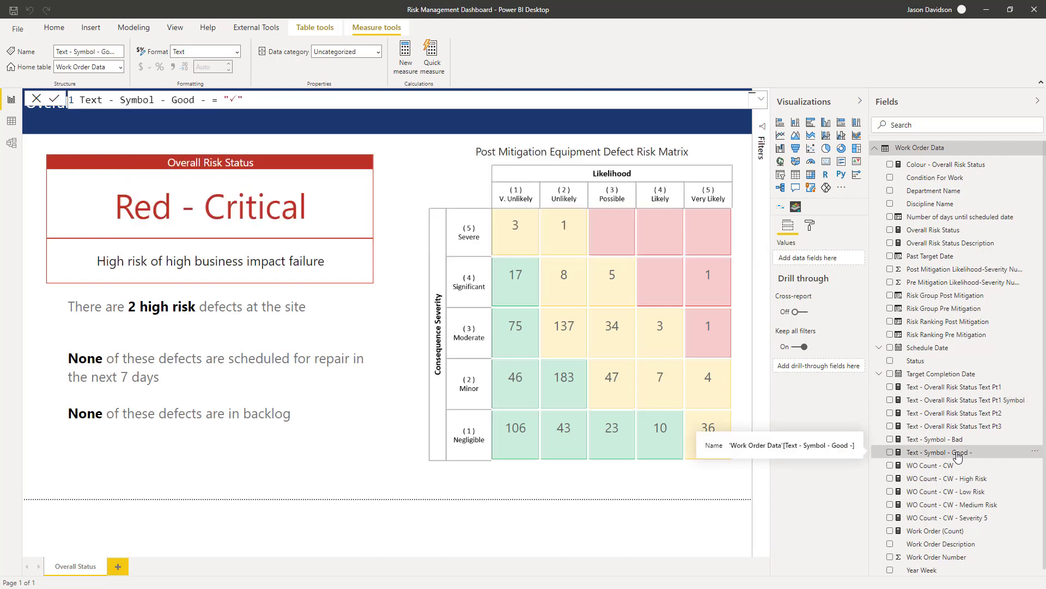
double_click(957, 454)
click(995, 450)
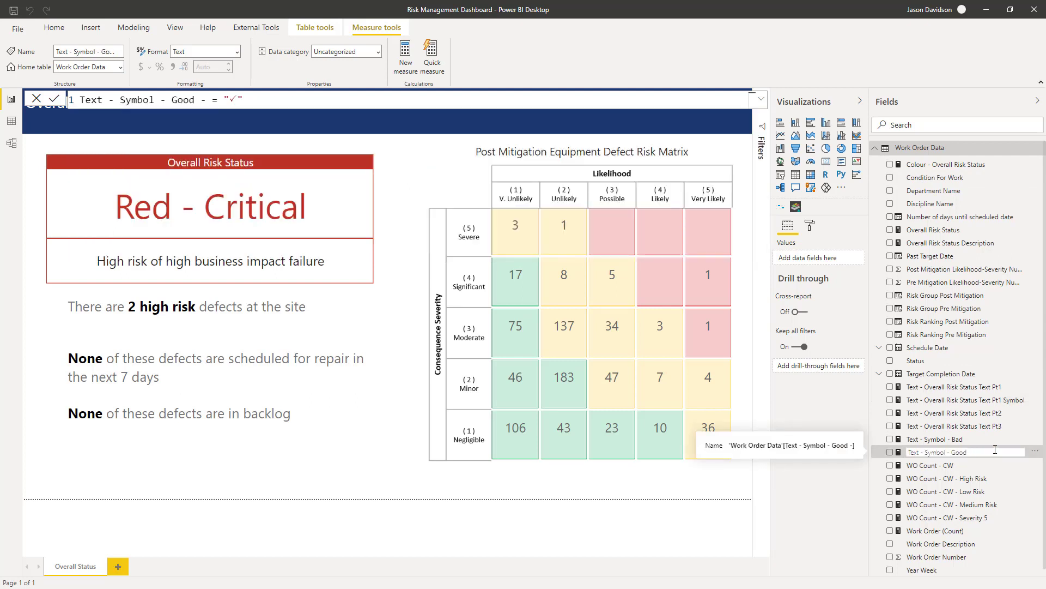
key(Return)
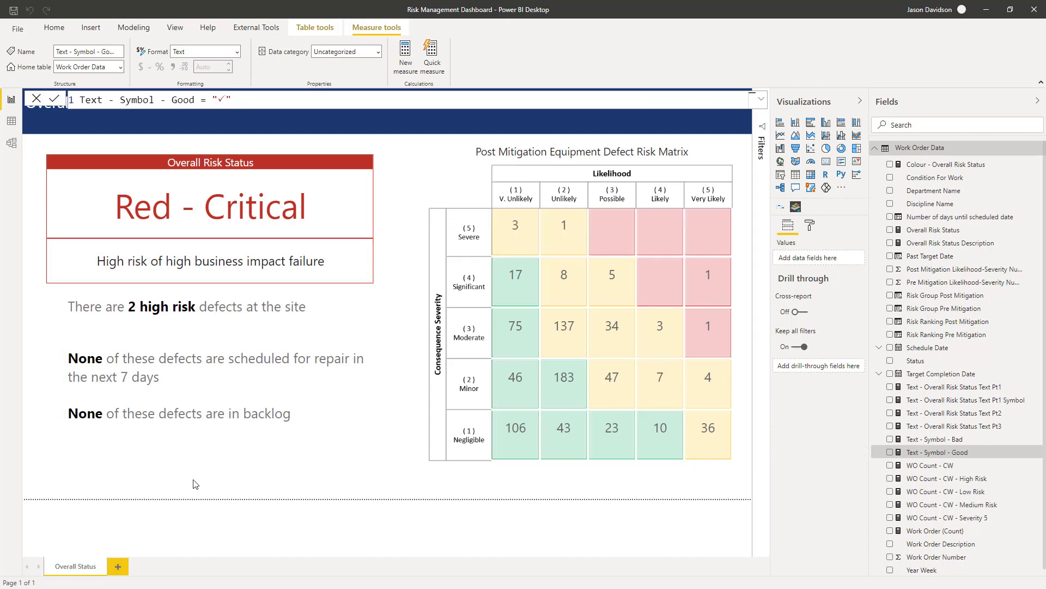
click(143, 360)
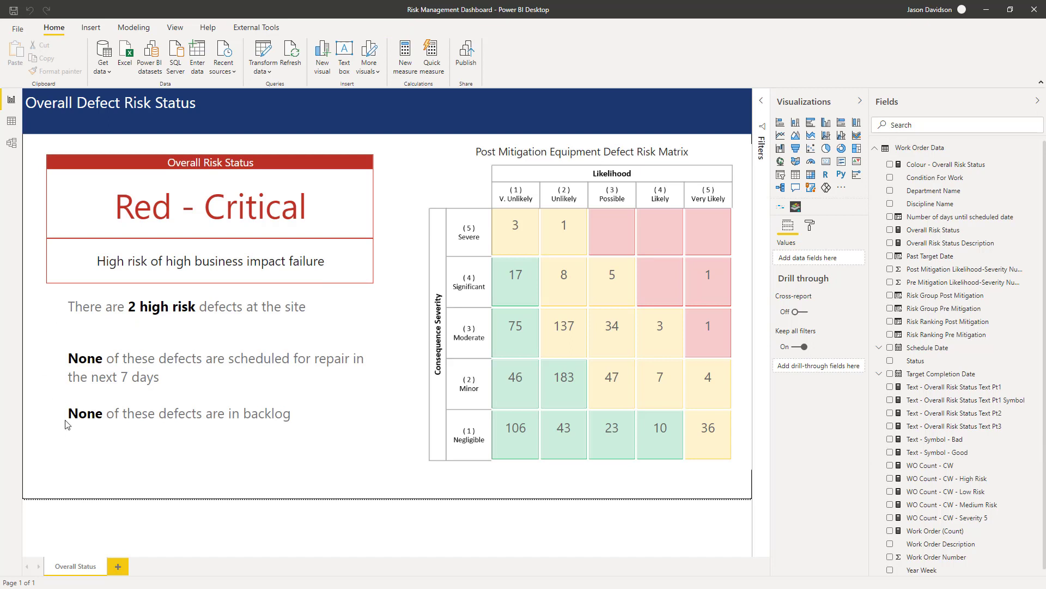
Move the high-risk defects text box's left edge inward and extend its right edge.
click(72, 322)
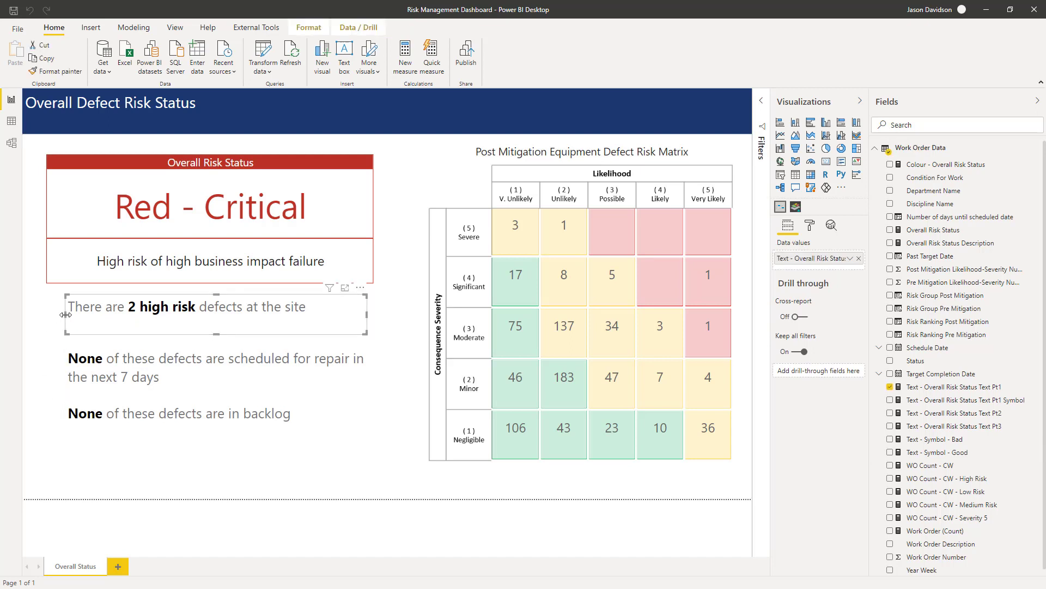
drag(72, 318, 89, 320)
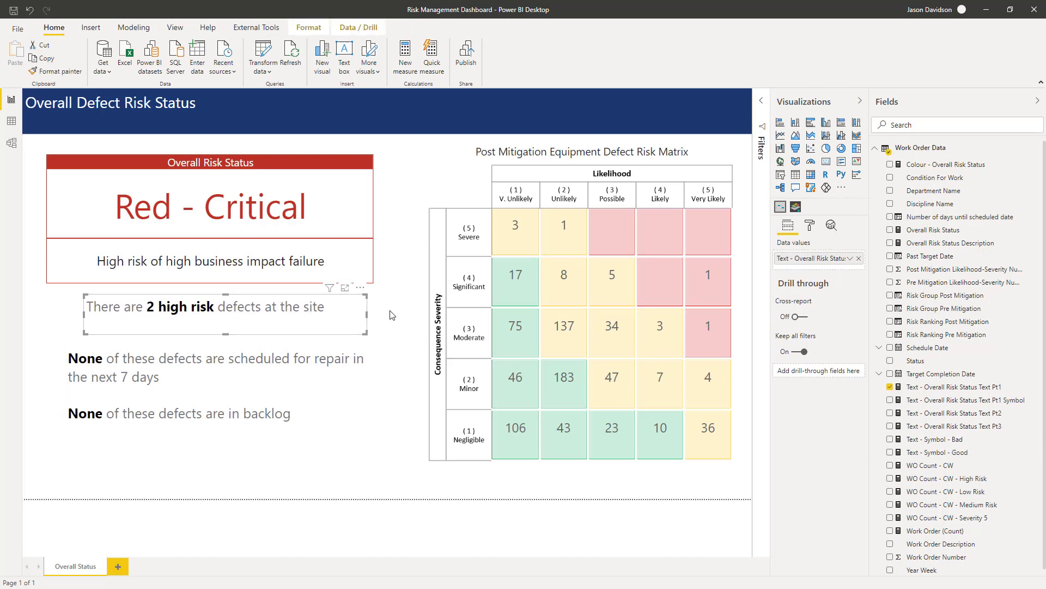
drag(367, 321, 402, 320)
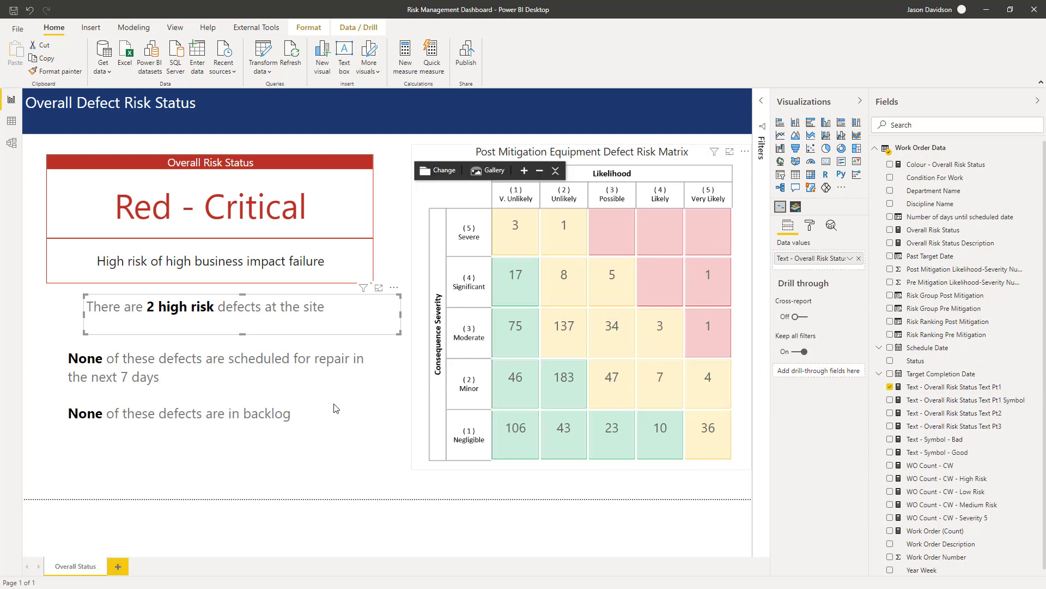
Add a Card showing Text - Overall Risk Status Text Pt1 Symbol and shorten it.
click(827, 163)
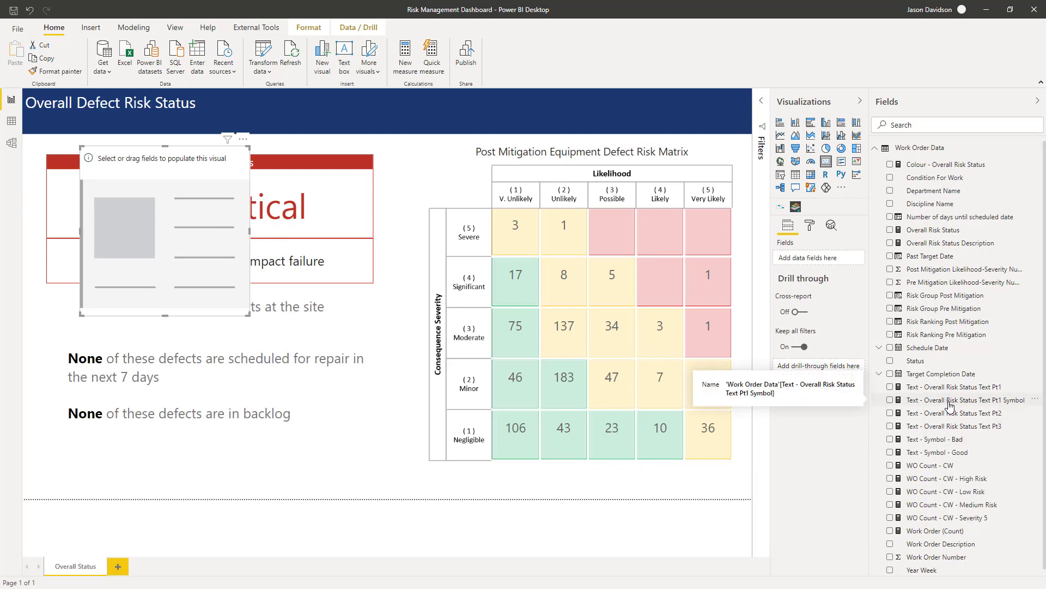
drag(950, 406, 828, 265)
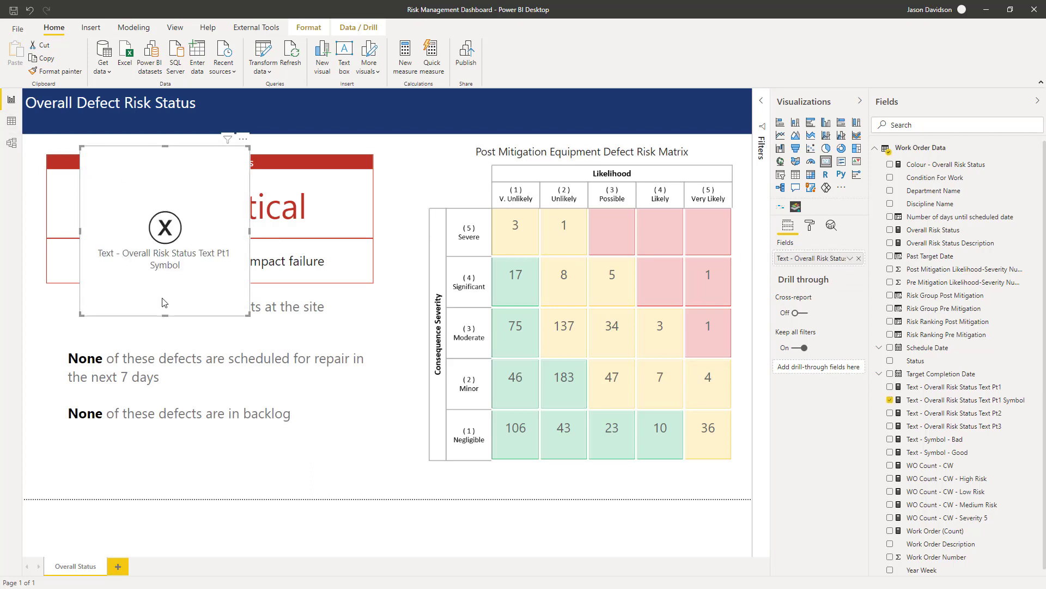
drag(163, 316, 165, 279)
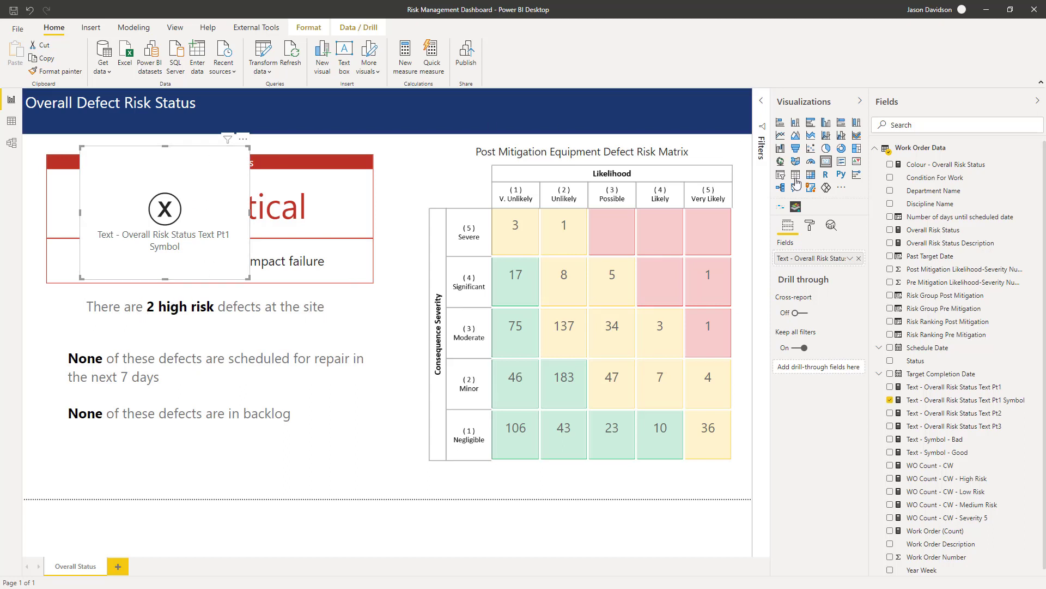
Turn off the symbol card's category label in the Format pane.
click(810, 228)
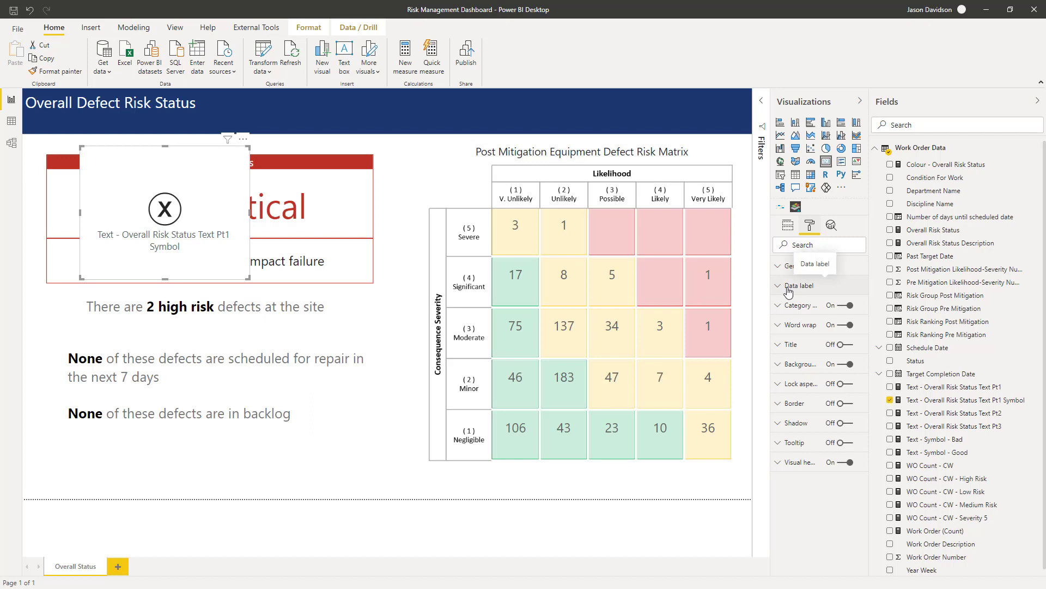
click(848, 307)
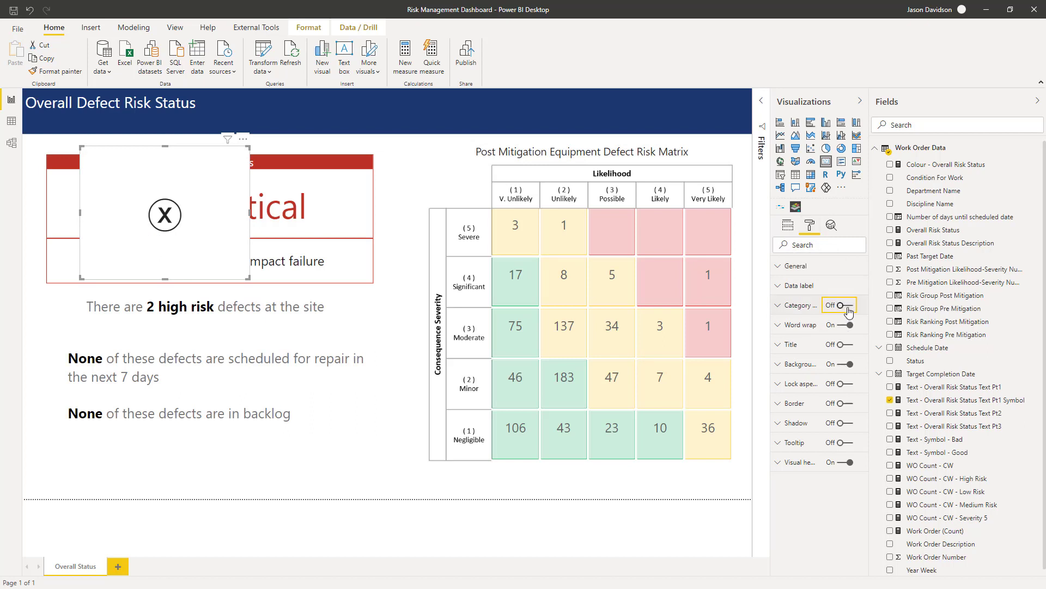
click(290, 320)
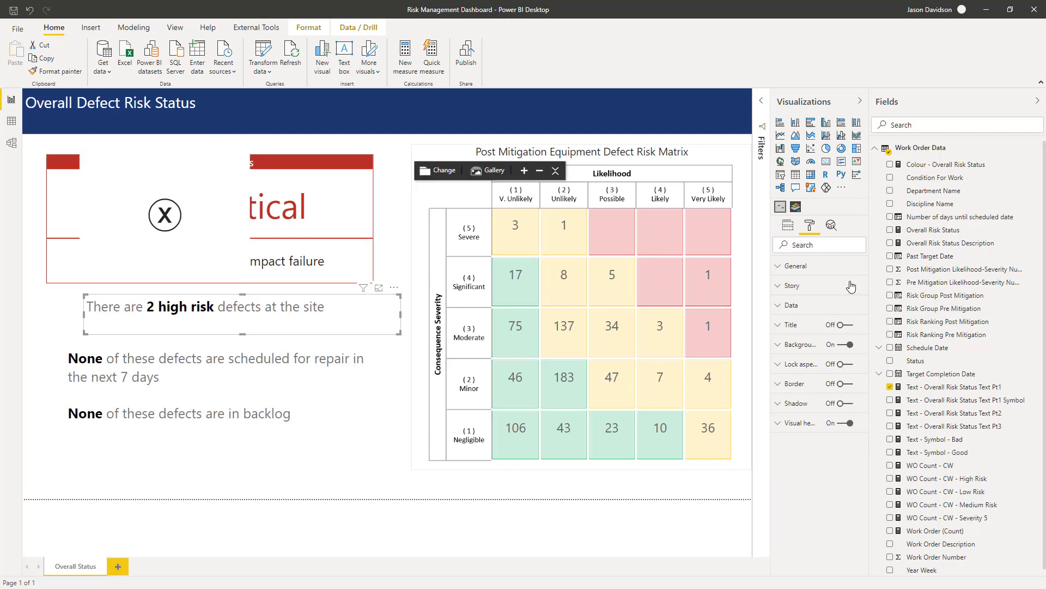
click(797, 289)
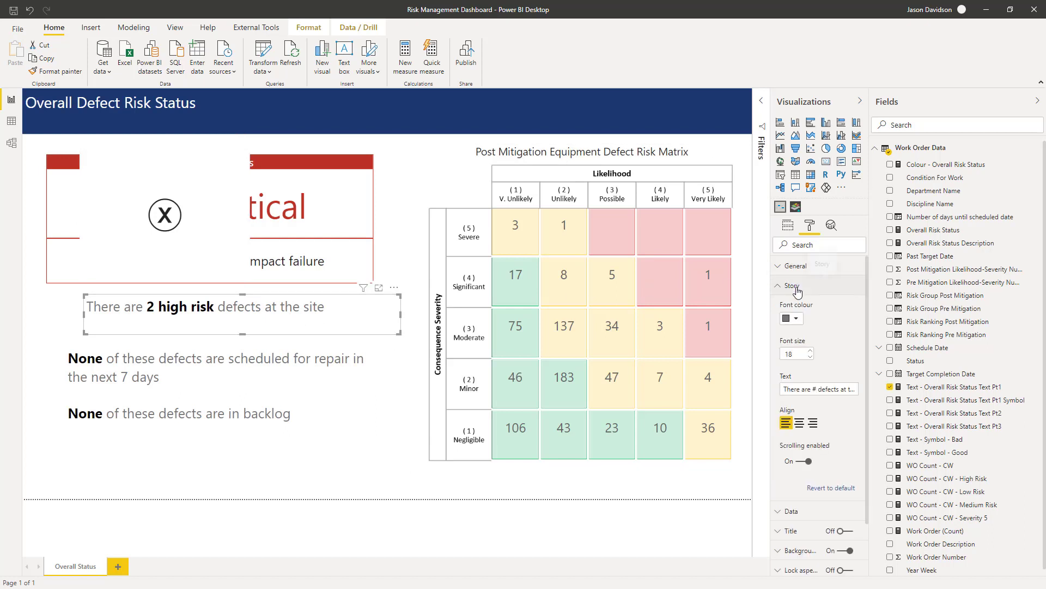
Set the card's data label text size to 20 pt and shrink it beside the defects line.
click(156, 227)
click(796, 267)
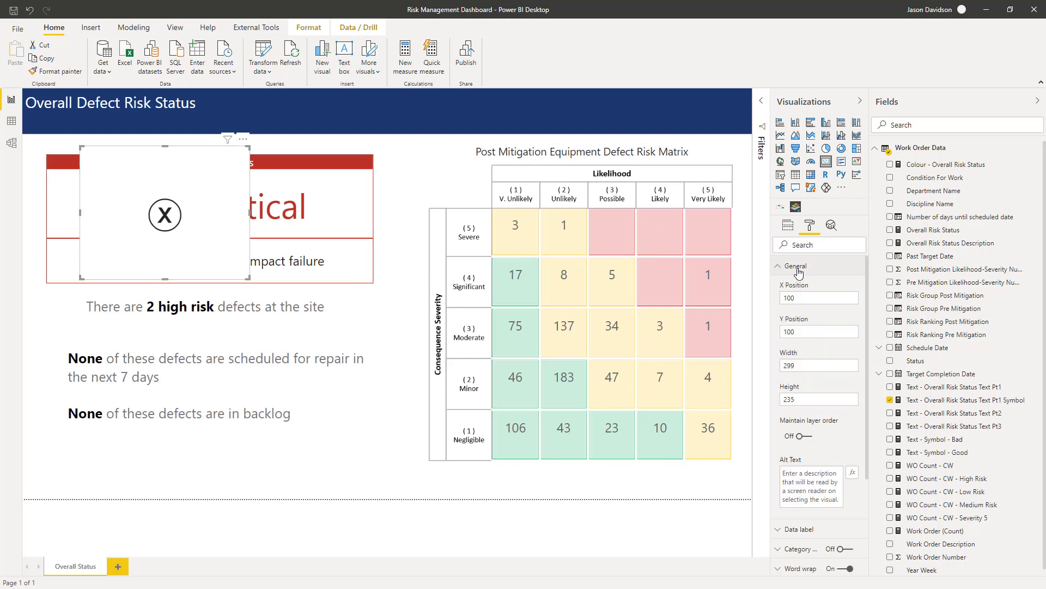
click(798, 267)
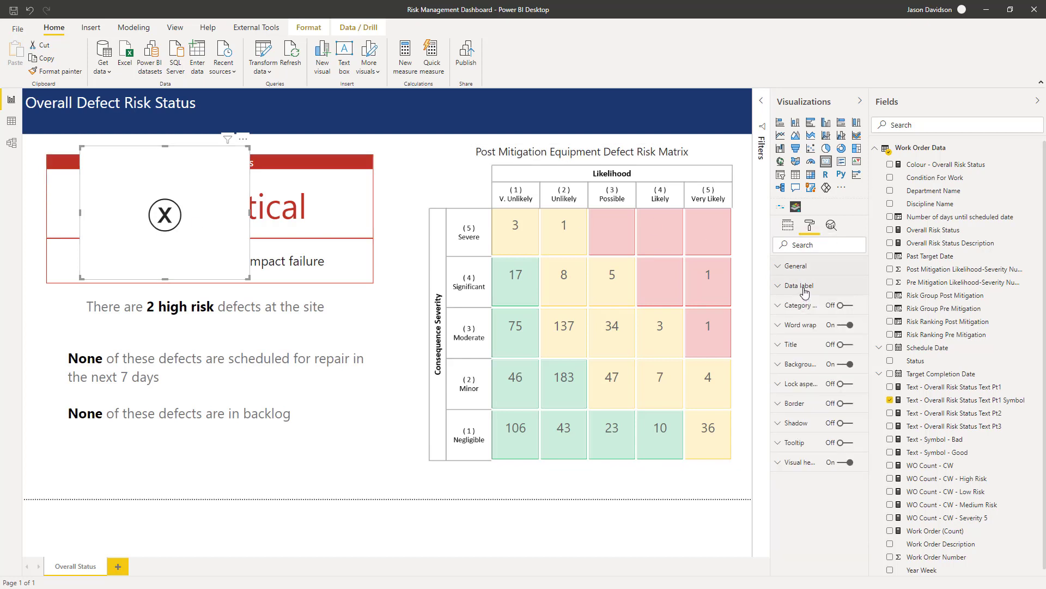
click(805, 288)
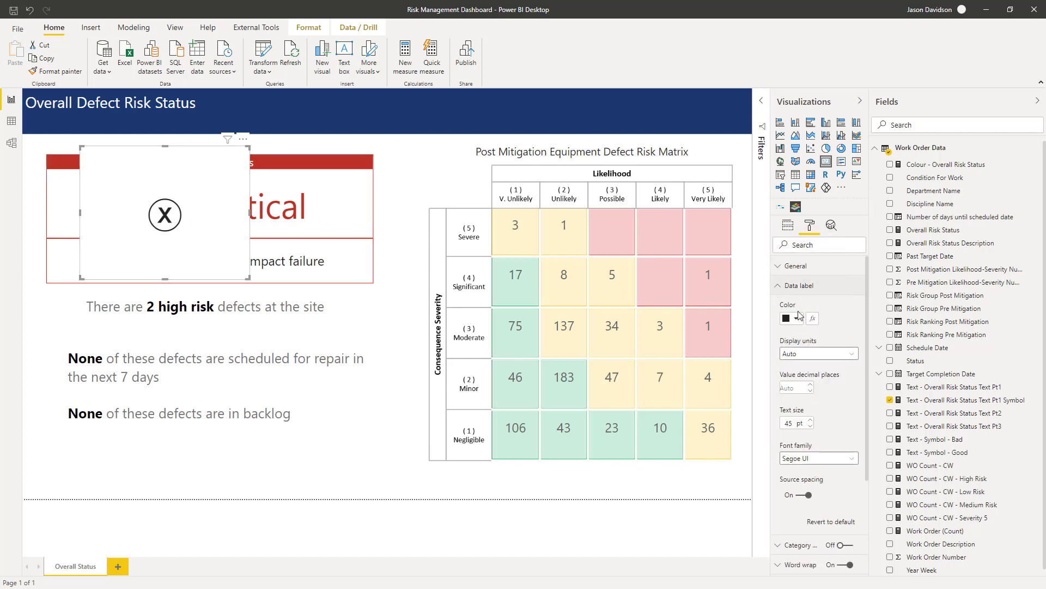
click(810, 420)
key(BackSpace)
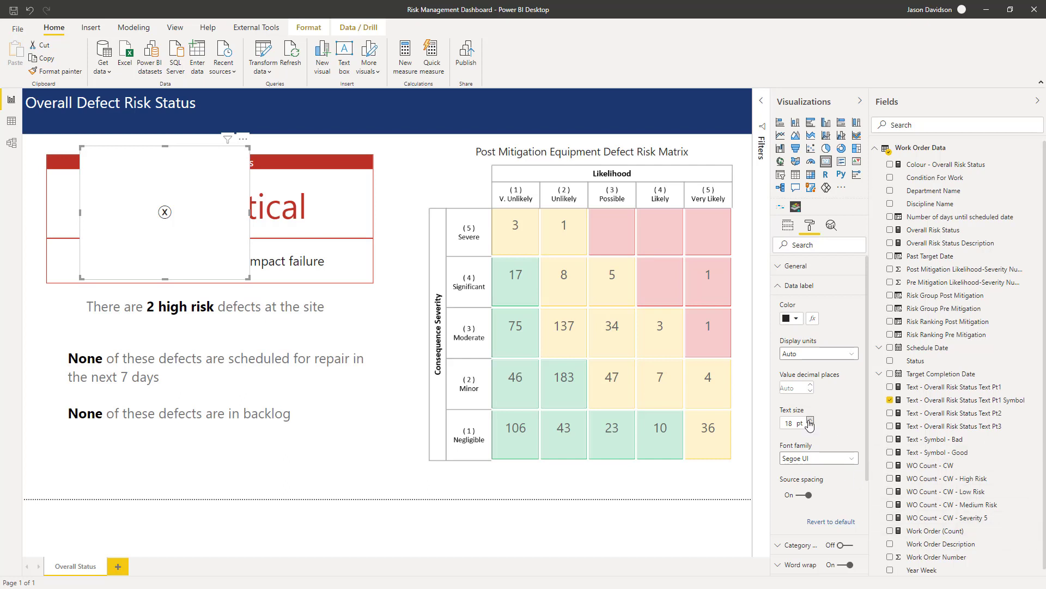
drag(249, 147, 85, 315)
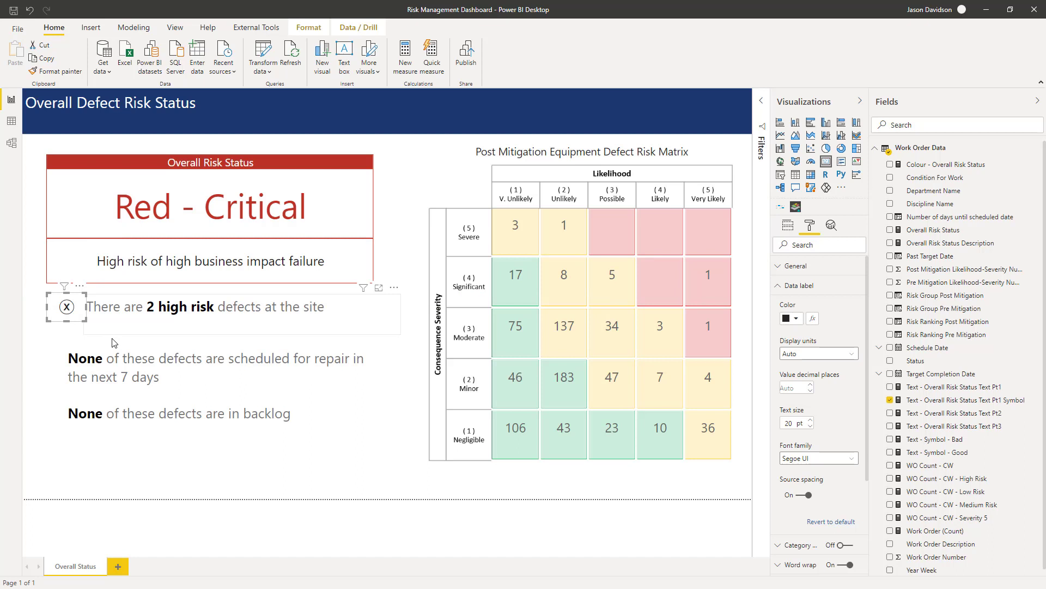
In the Pt1 Symbol measure, change the line 7 fallback from [Text - Symbol - Bad] to [Text - Symbol - Good].
click(74, 328)
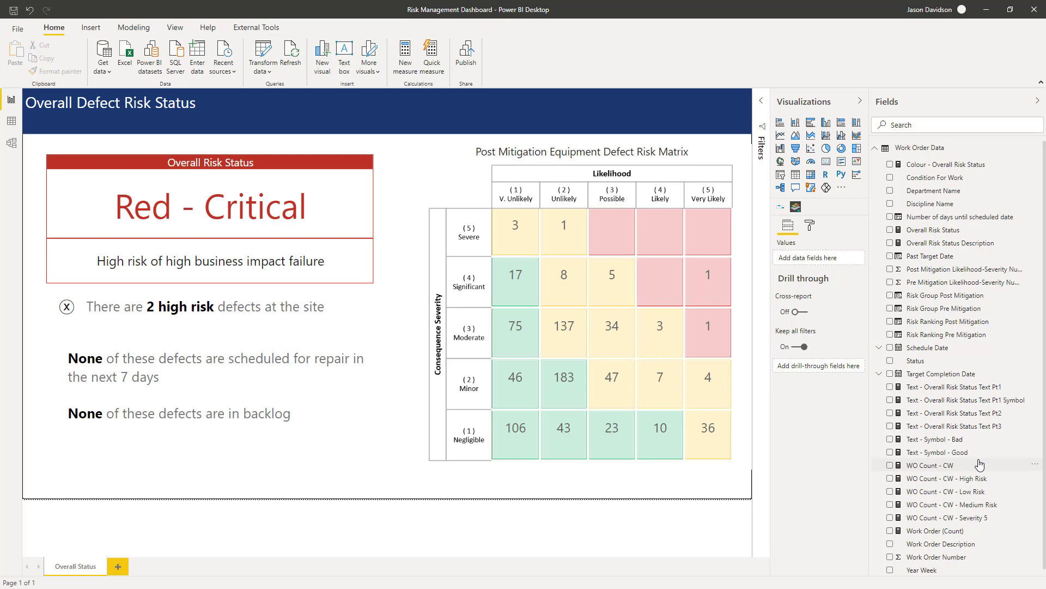
click(975, 401)
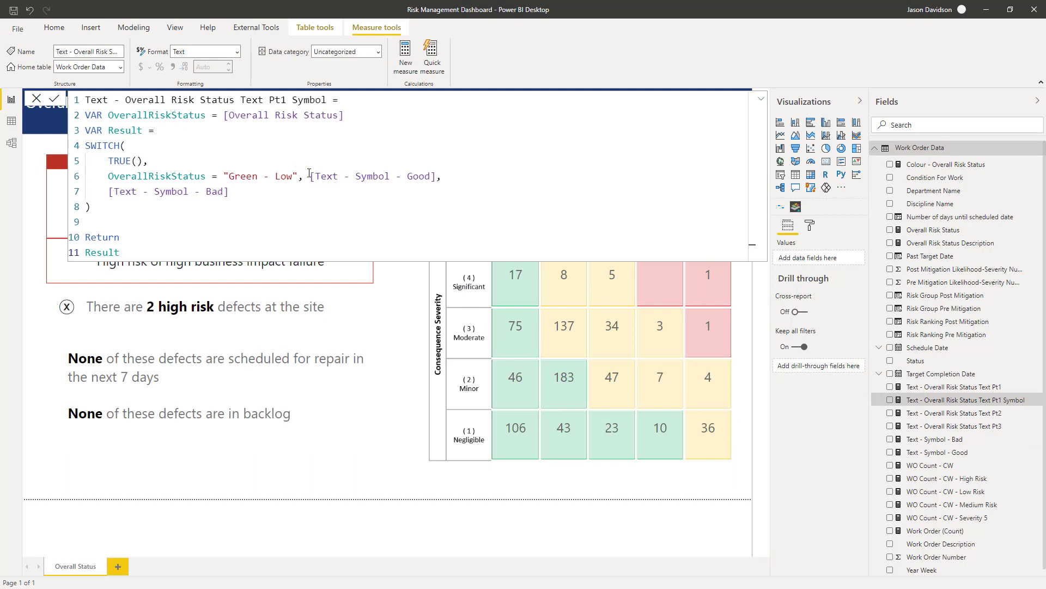
drag(312, 174, 439, 176)
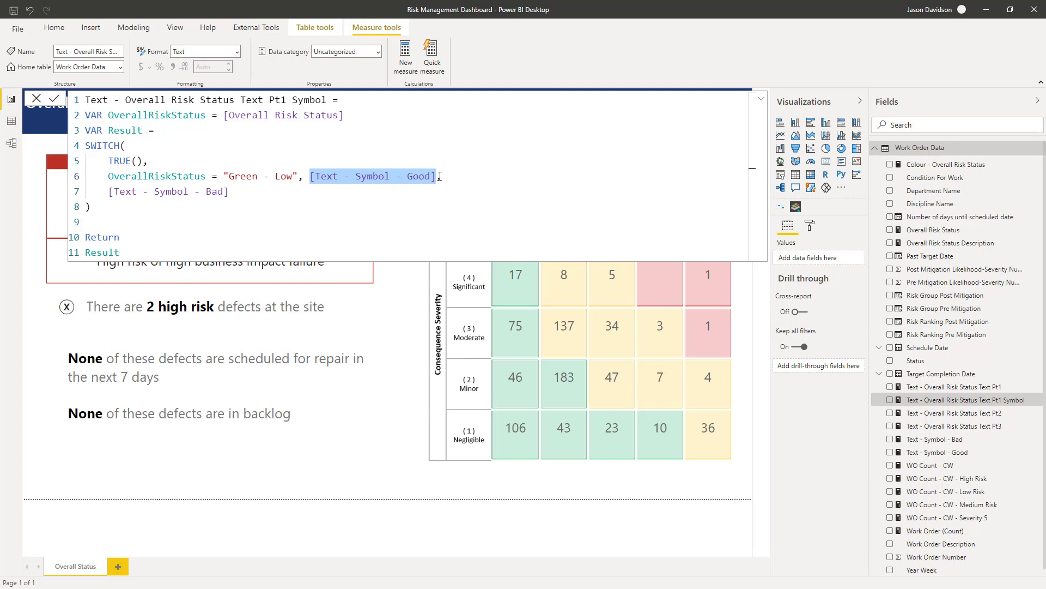
double_click(417, 176)
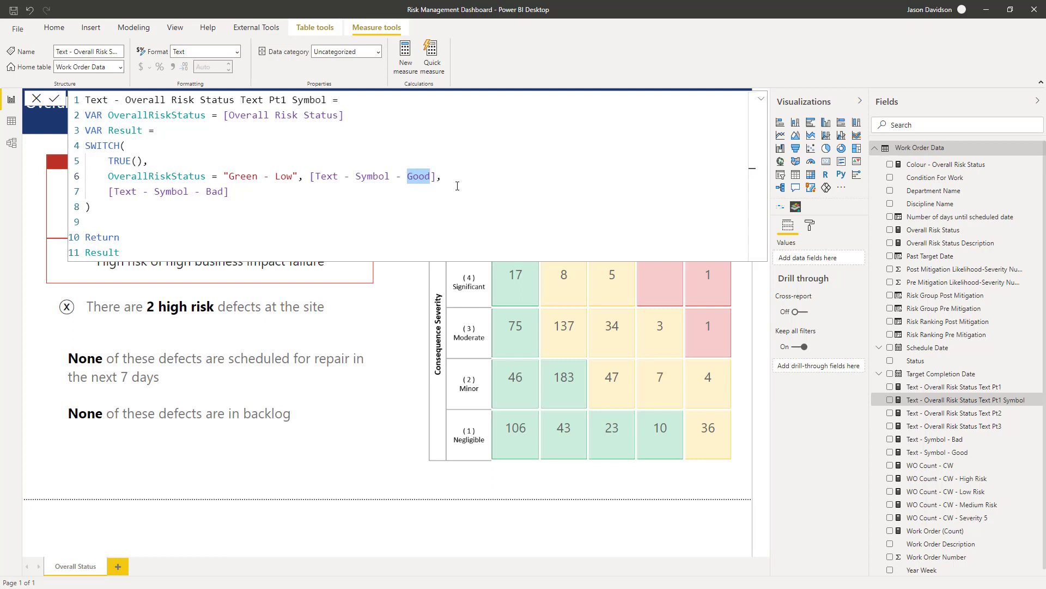
drag(161, 174, 224, 191)
click(206, 191)
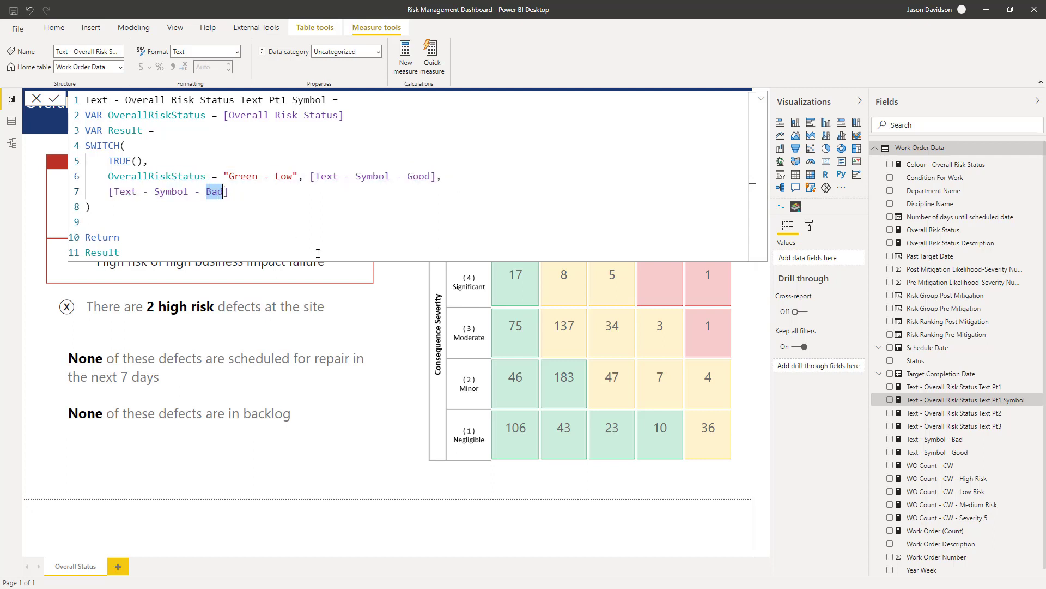
text(od)
key(Tab)
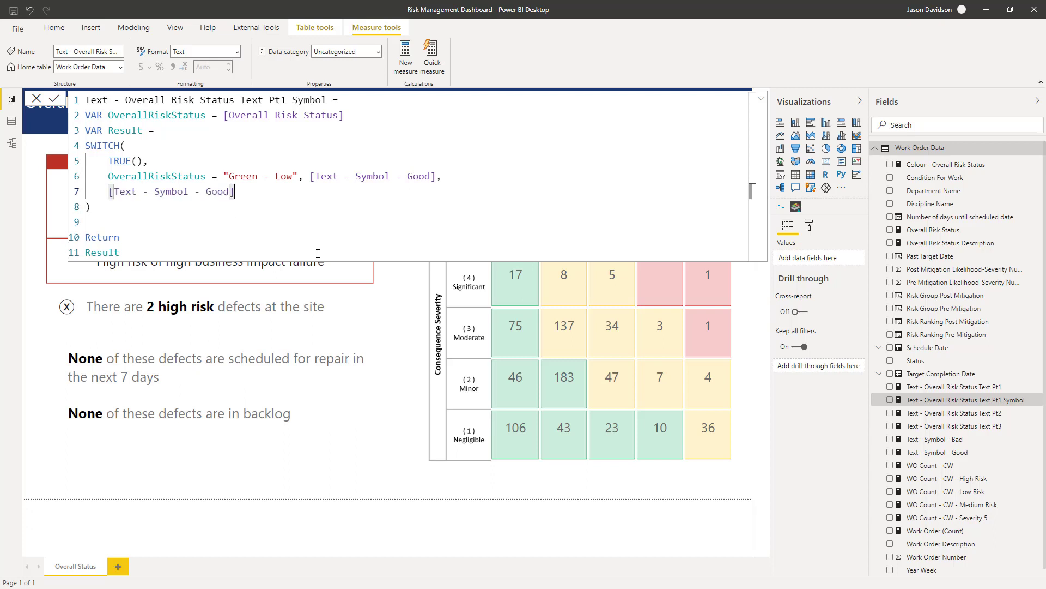
click(55, 99)
Replace the Pt1 Symbol line 7 fallback with a blank " " and commit the measure.
drag(235, 192, 109, 191)
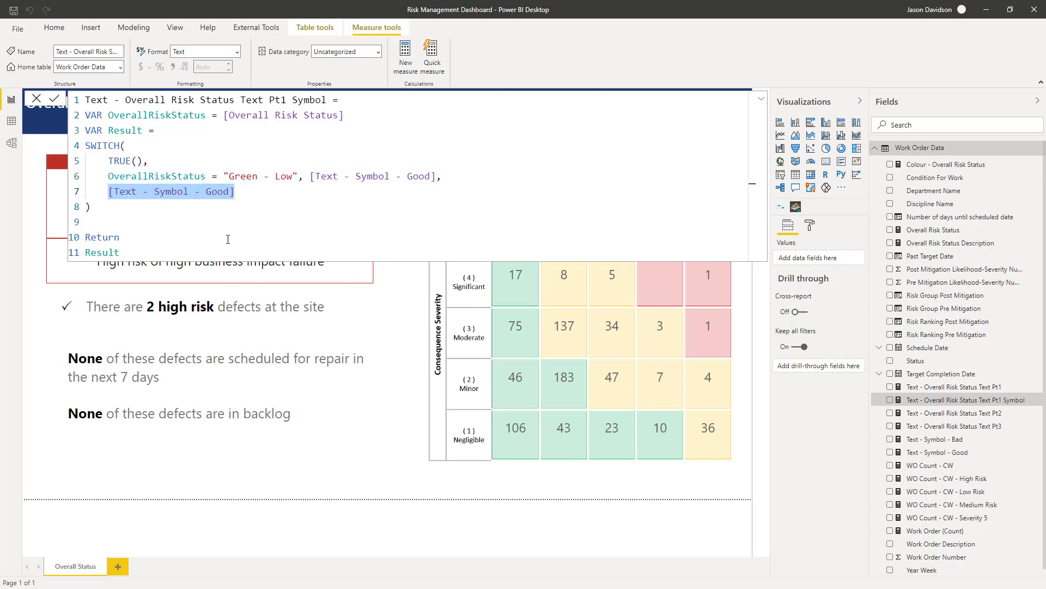
text(" ")
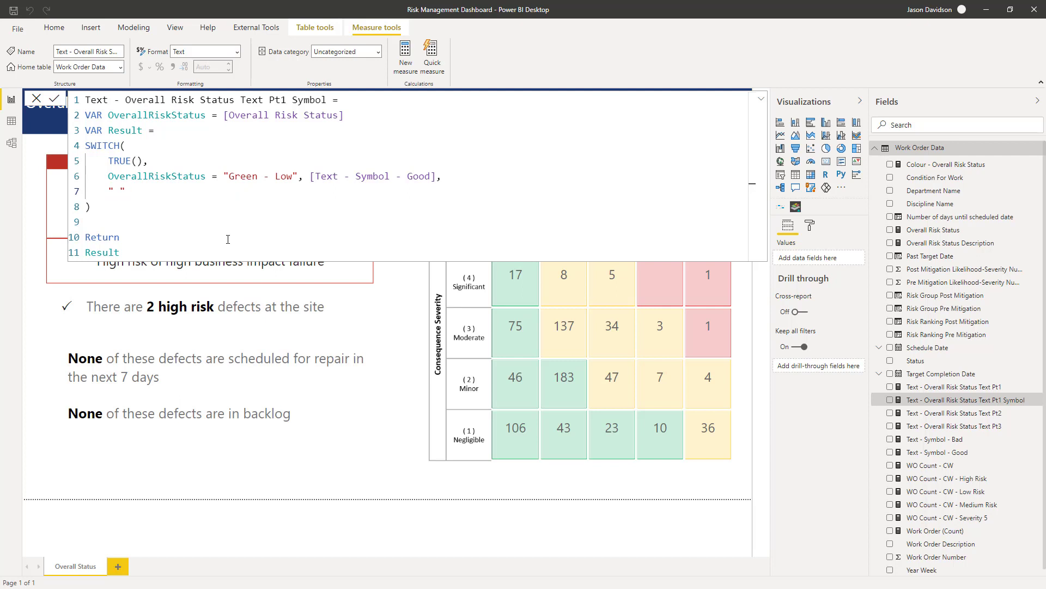
key(Return)
Make line 6 return " " for Green - Low and line 7 return [Text - Symbol - Bad].
drag(310, 176, 439, 176)
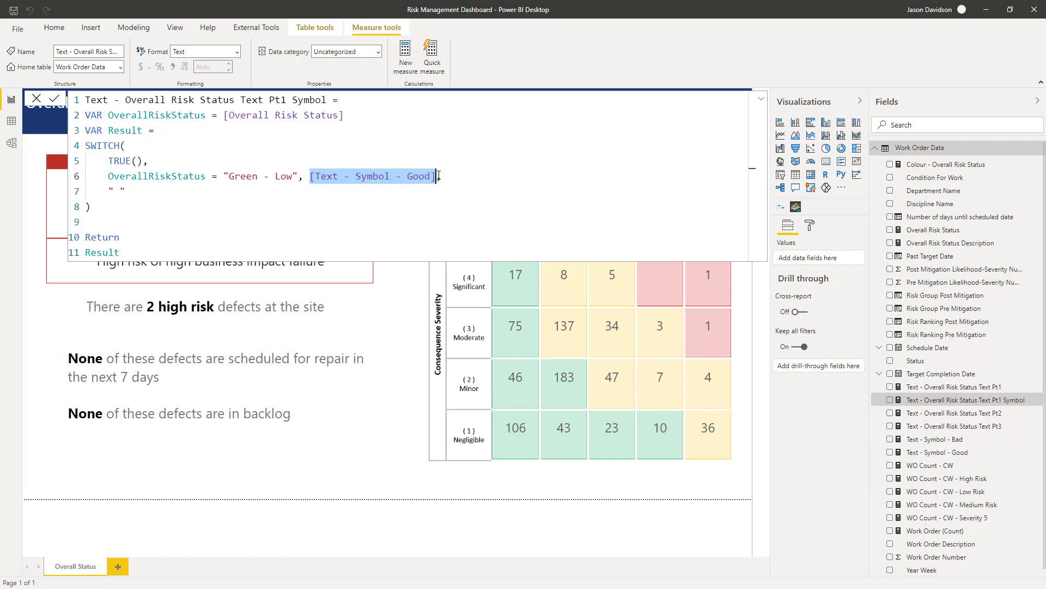
key(BackSpace)
text(" ",)
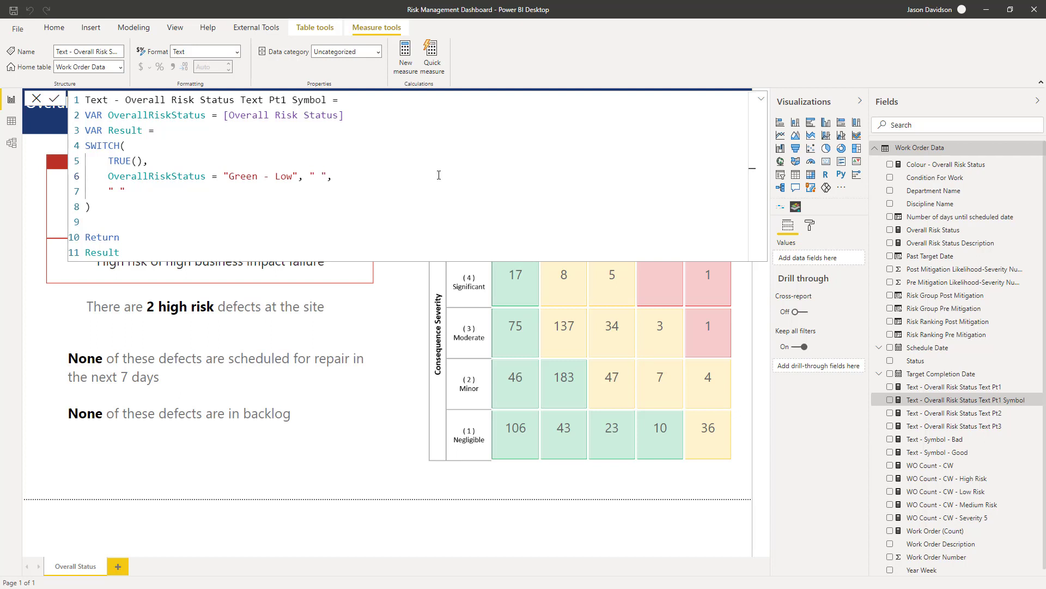
shift+click(110, 187)
text([bad)
key(Tab)
click(54, 98)
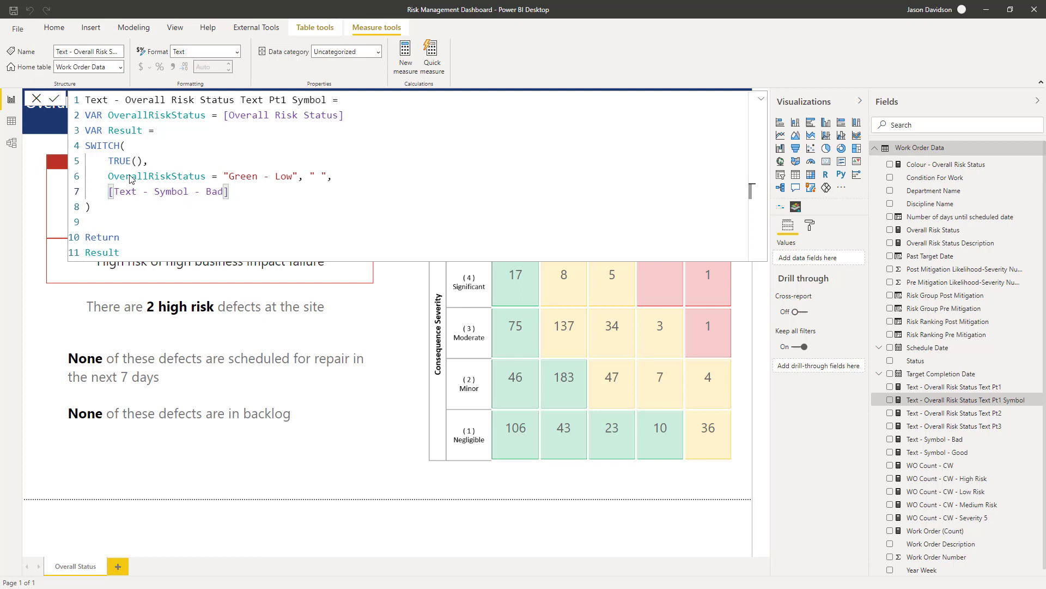